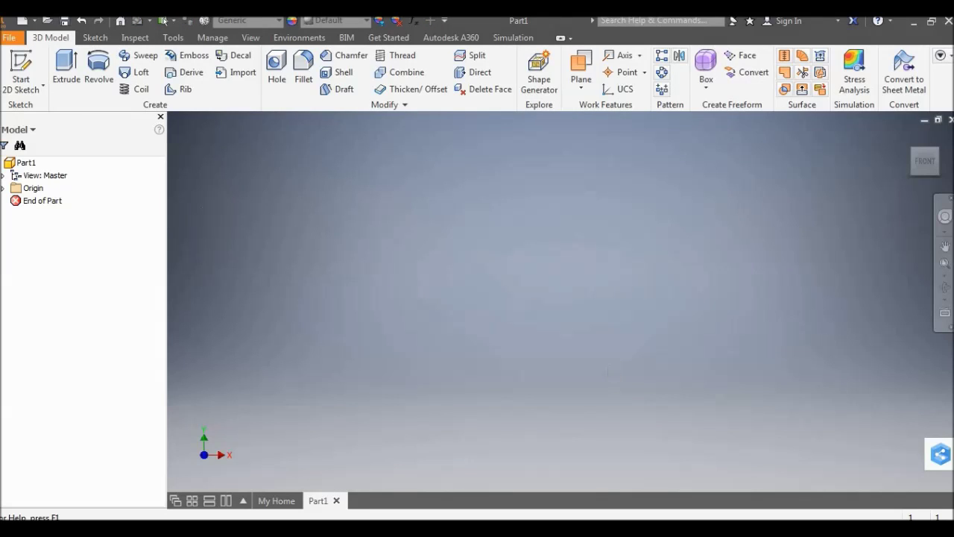
# - Start a sketch on the XY plane and draw a rectangle from the origin, about 2.74 in wide and 2.42 in high
pyautogui.click(26, 71)
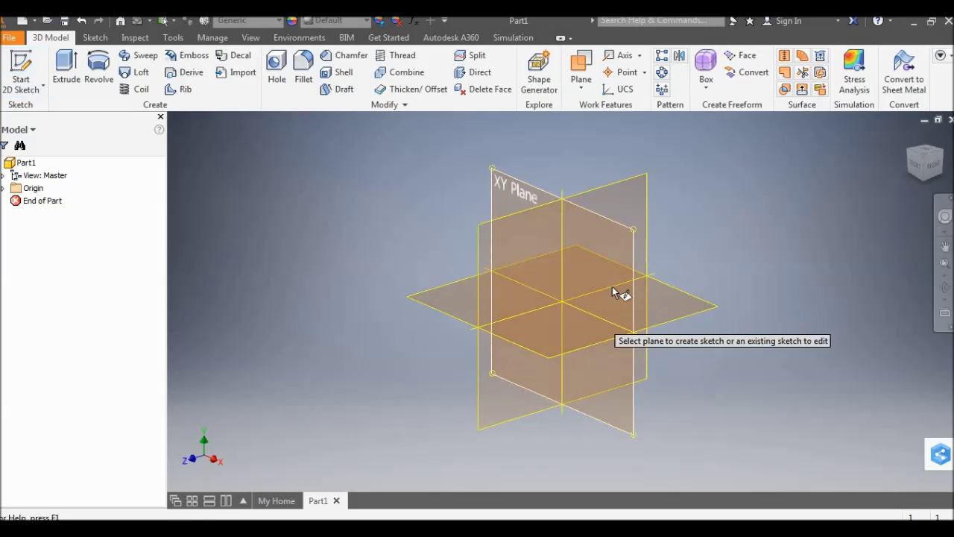
pyautogui.click(612, 288)
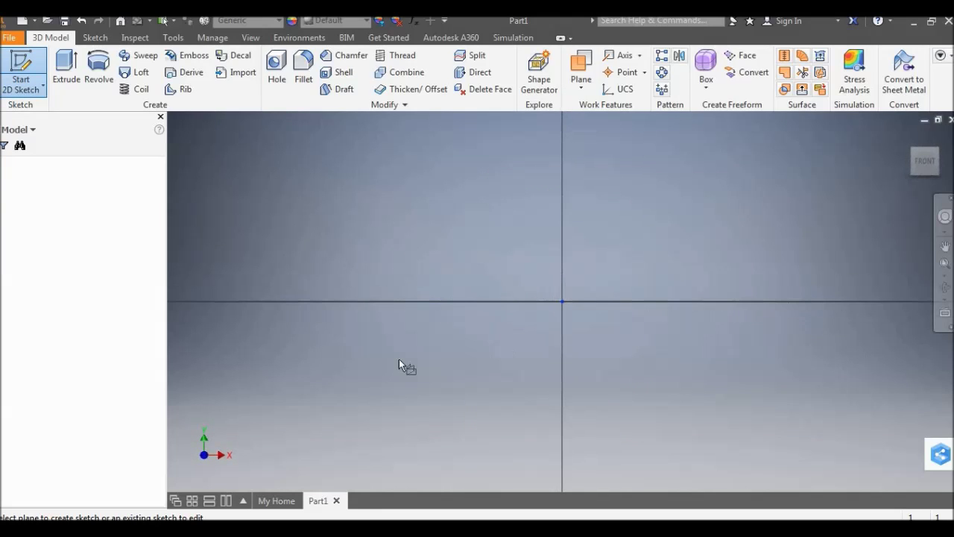
pyautogui.click(172, 71)
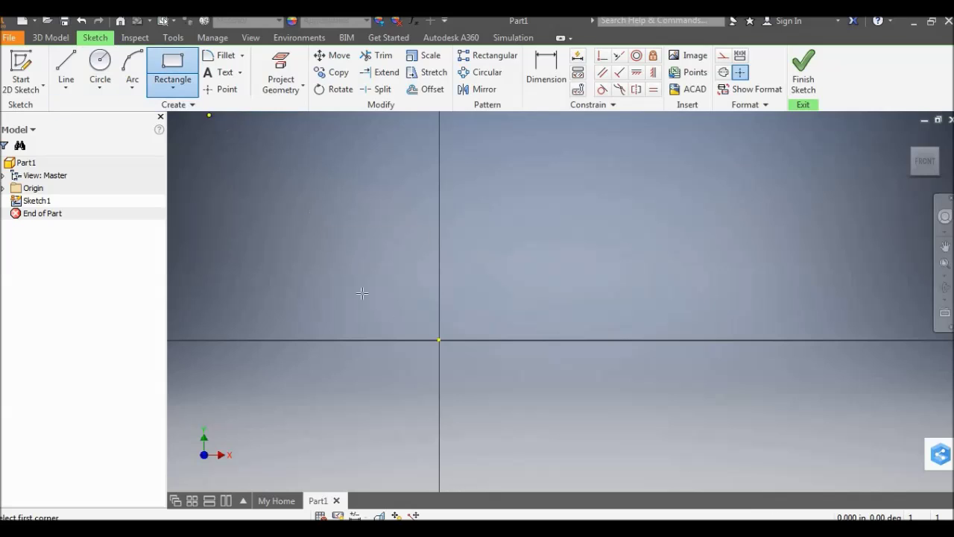
pyautogui.click(439, 340)
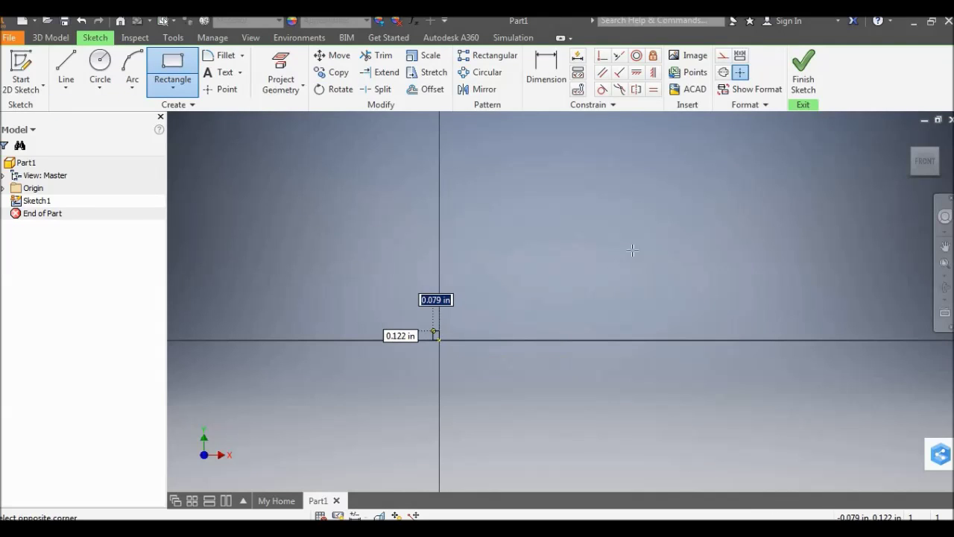
pyautogui.click(634, 167)
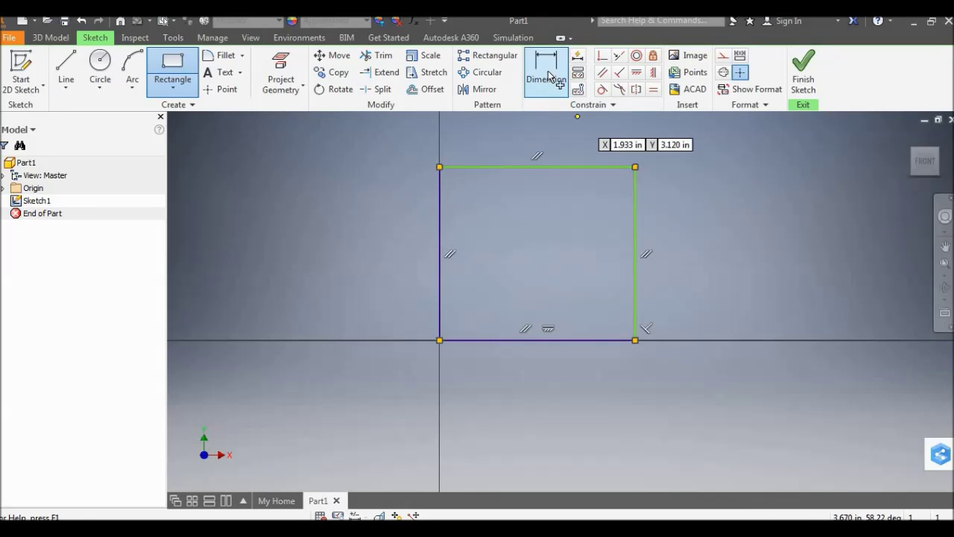
# - Dimension the rectangle's height and width at 24 in each
pyautogui.click(546, 71)
pyautogui.click(440, 240)
pyautogui.click(414, 251)
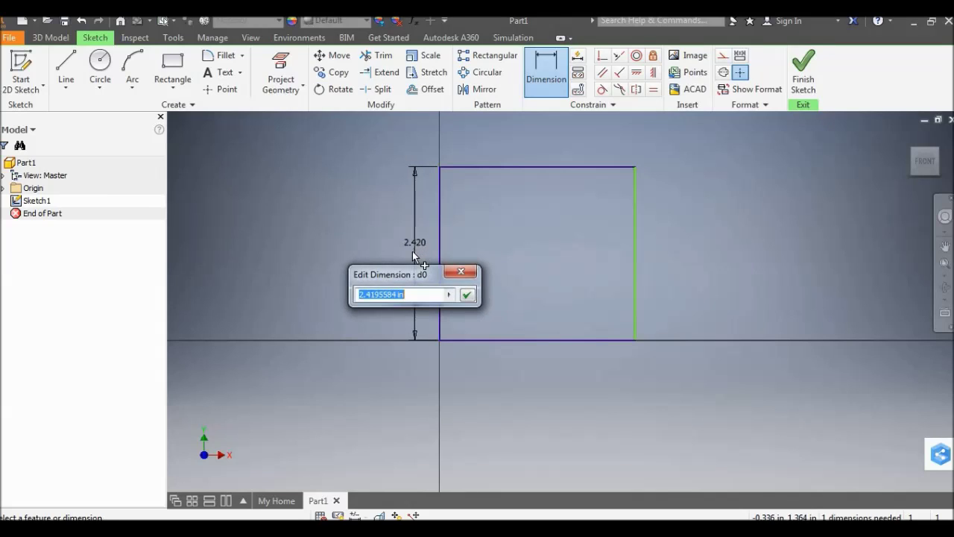
pyautogui.write('2.7')
pyautogui.write('4')
pyautogui.click(461, 293)
pyautogui.click(539, 340)
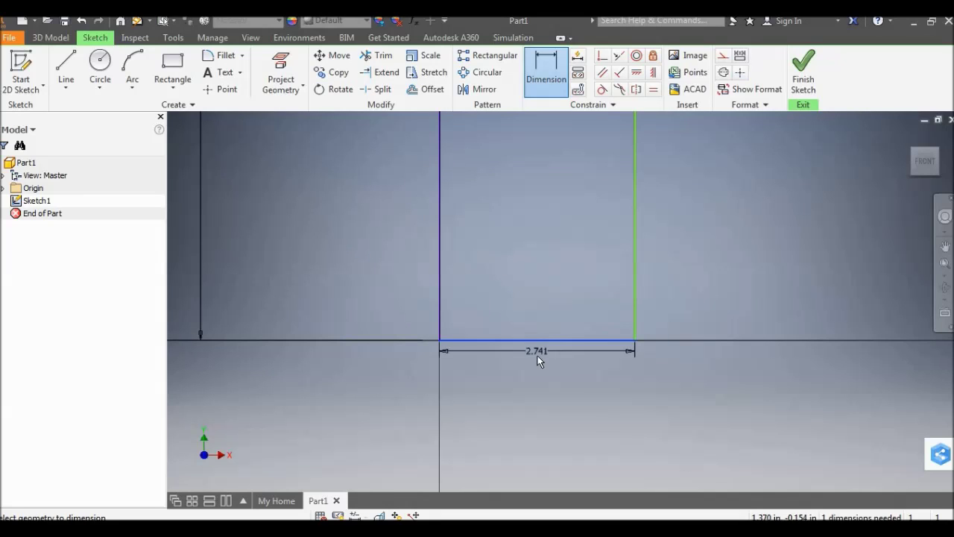
pyautogui.click(538, 355)
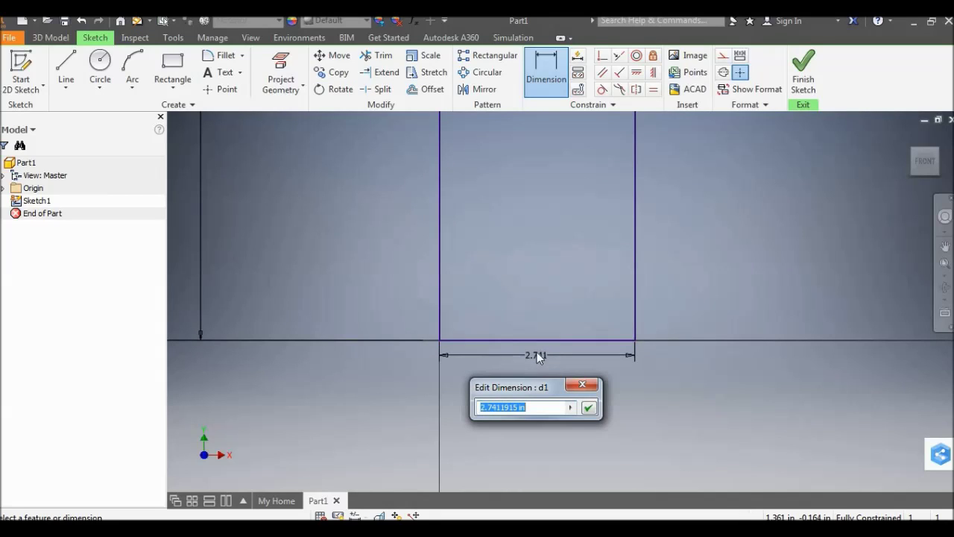
pyautogui.write('24')
pyautogui.press('Return')
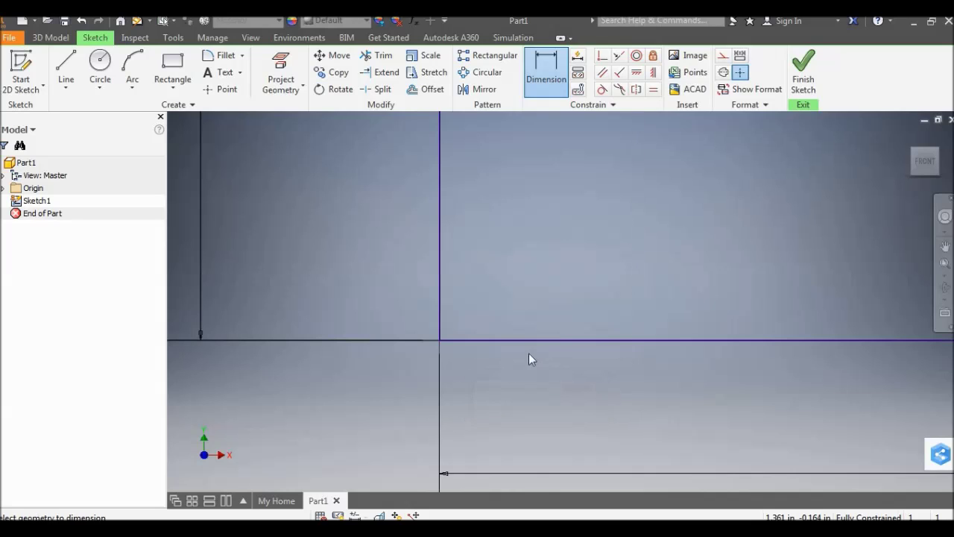
# - Finish the sketch and extrude the square profile 24 in into a solid cube
pyautogui.click(806, 74)
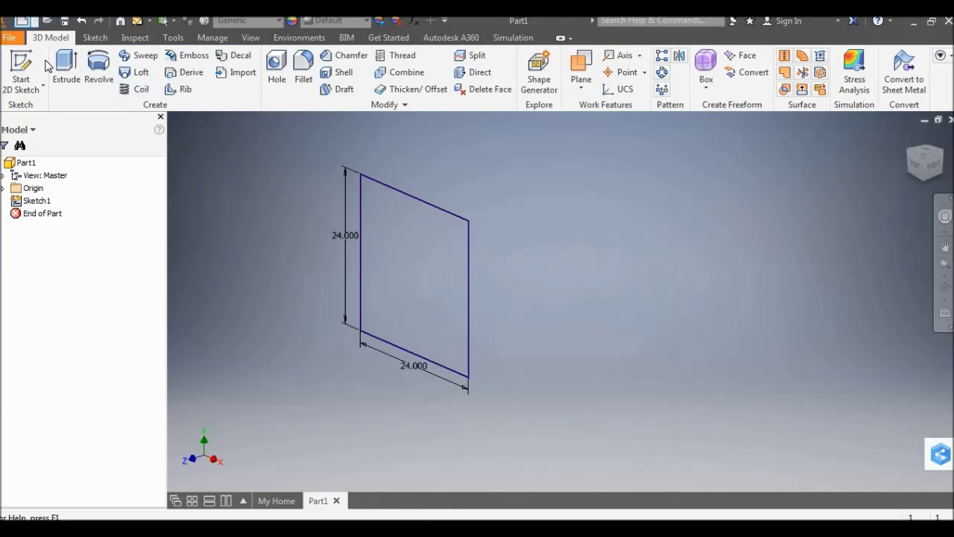
pyautogui.press('e')
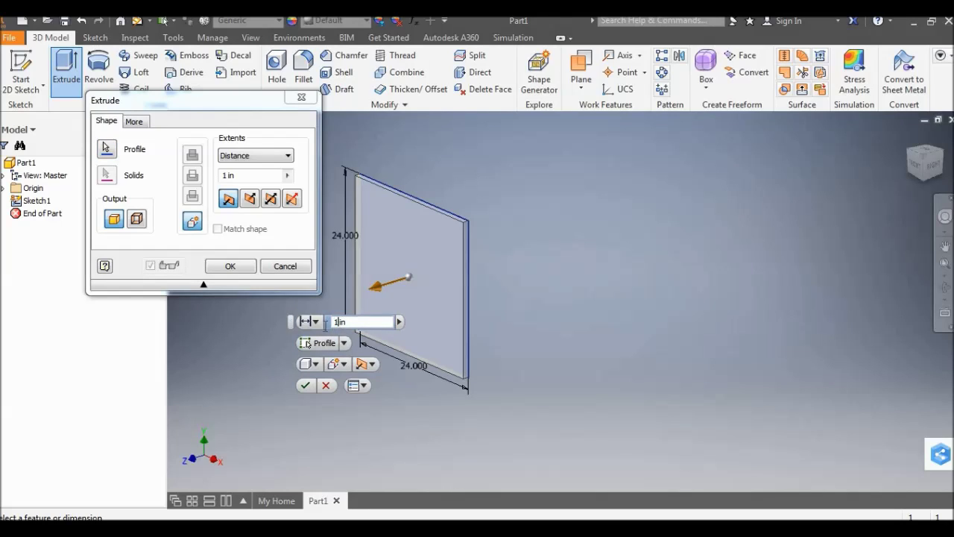
pyautogui.write('24')
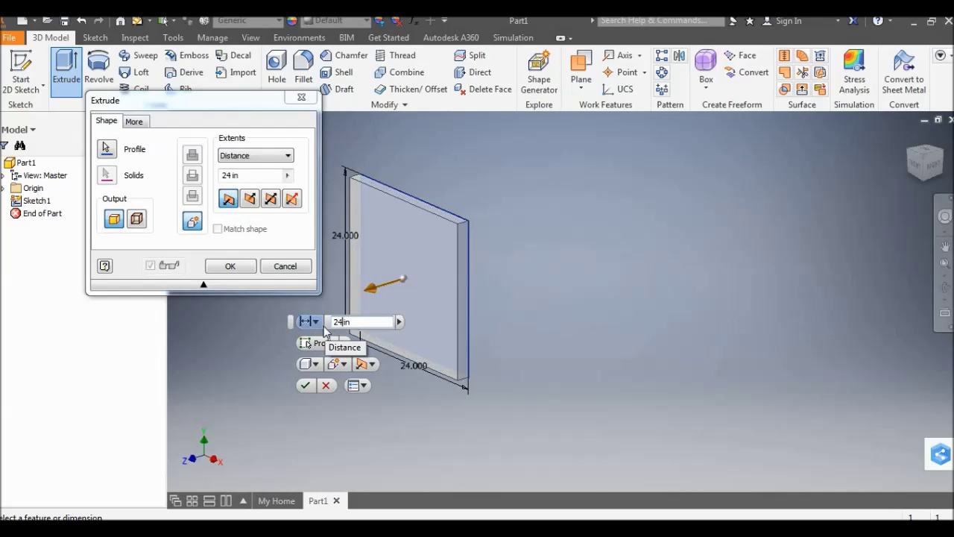
pyautogui.click(243, 268)
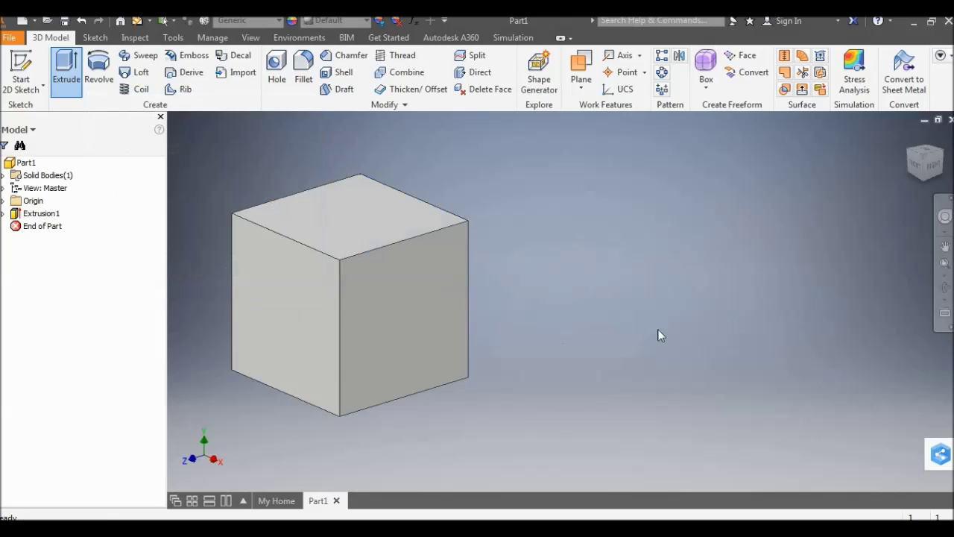
# - Start a sketch on the cube's front face and draw a 2 in diameter circle near its lower-left corner
pyautogui.click(21, 71)
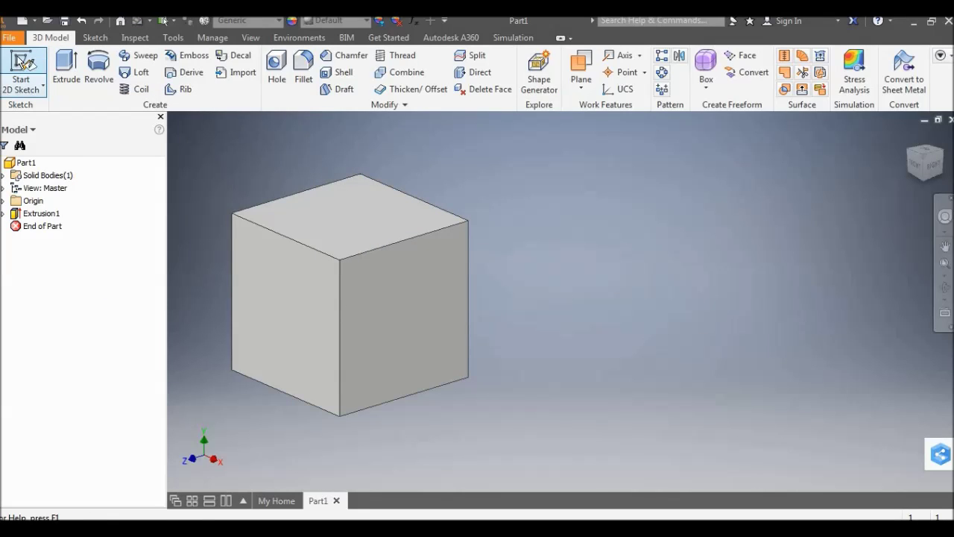
pyautogui.click(251, 266)
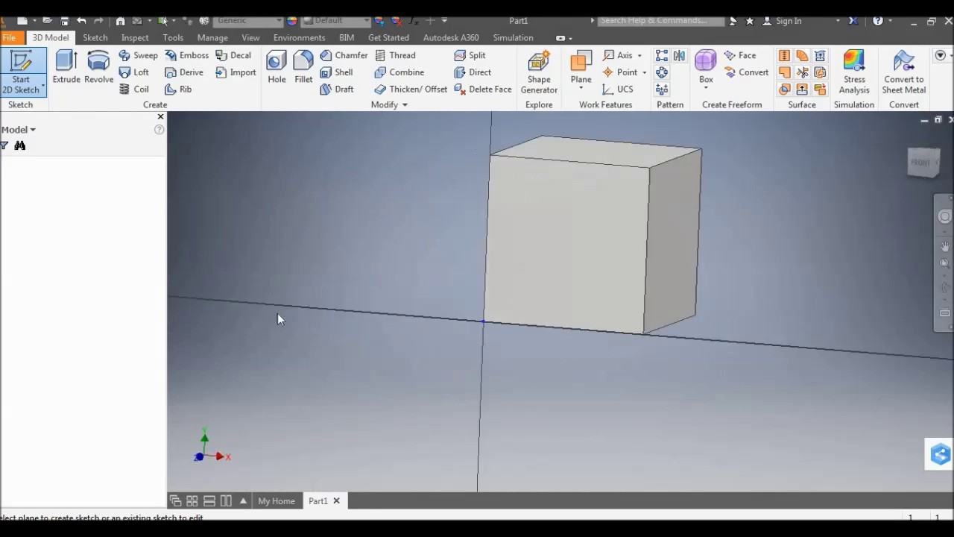
pyautogui.click(99, 65)
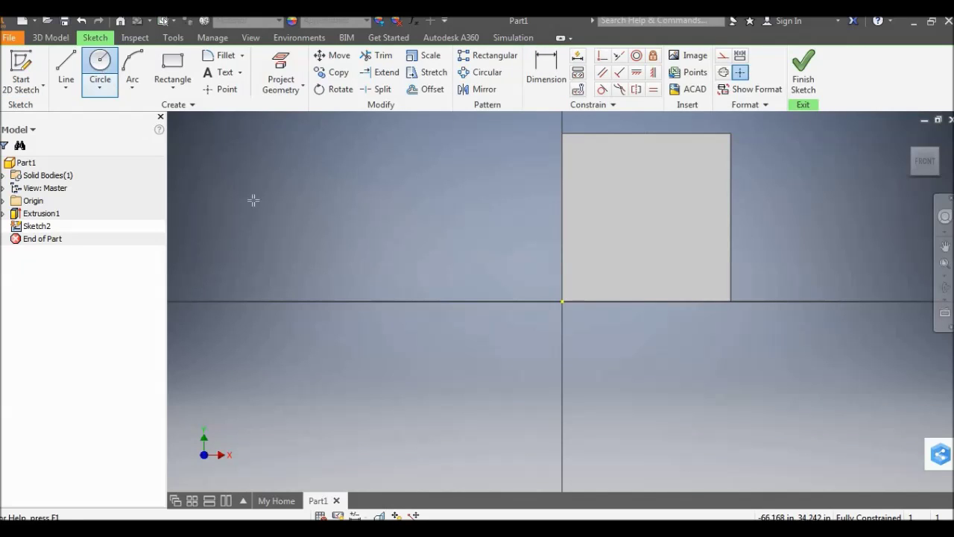
pyautogui.scroll(3, 588, 293)
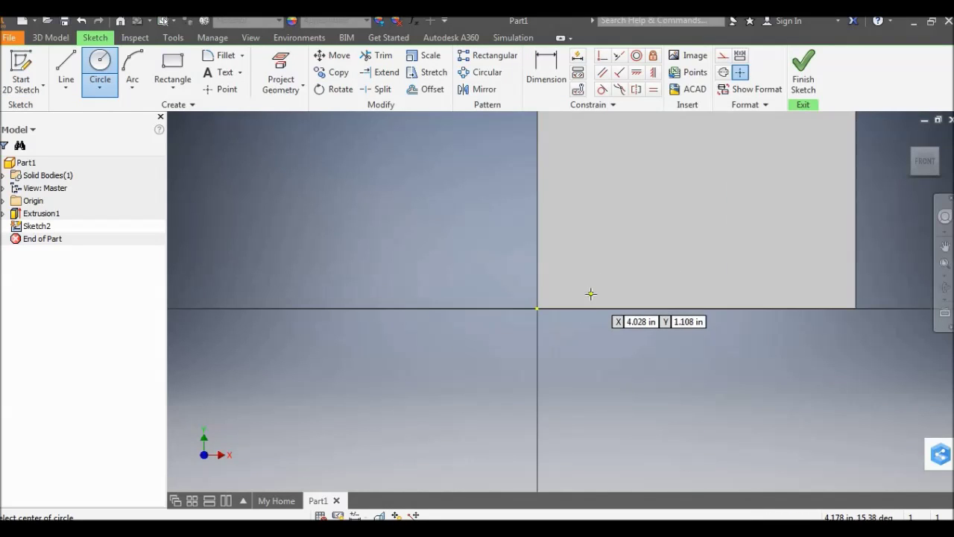
pyautogui.click(588, 274)
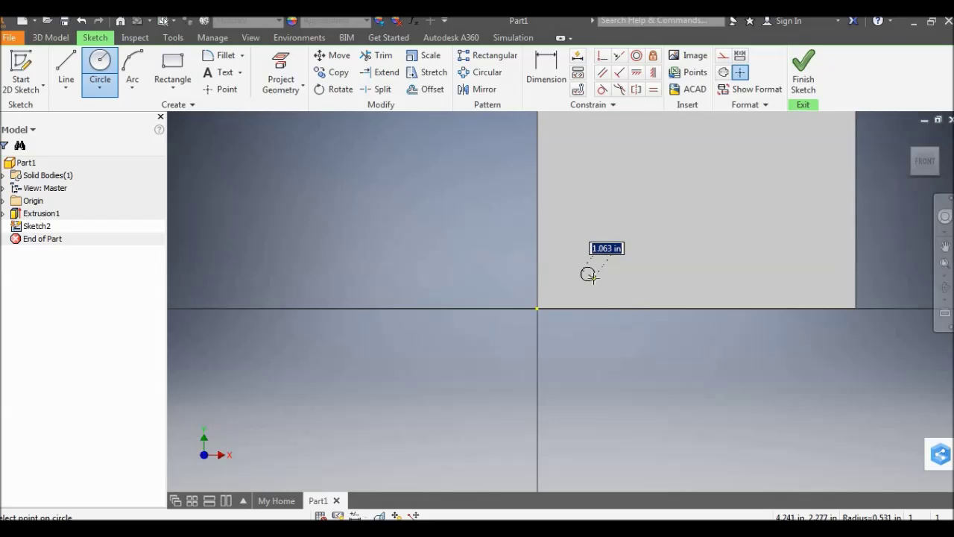
pyautogui.write('2')
pyautogui.press('Return')
# - Dimension the circle's centre 4 in from the face's left edge and 4 in from its bottom edge, finishing the sketch
pyautogui.press('d')
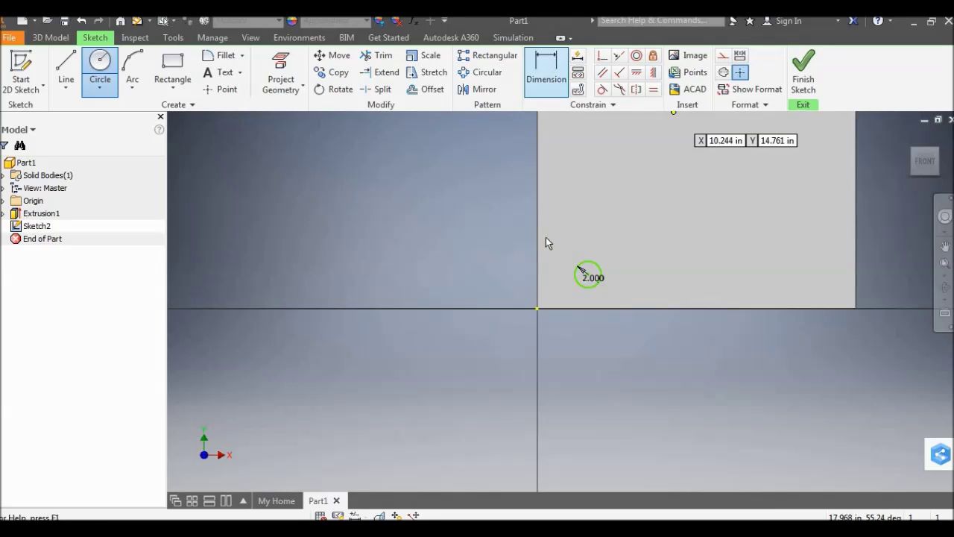
pyautogui.click(581, 267)
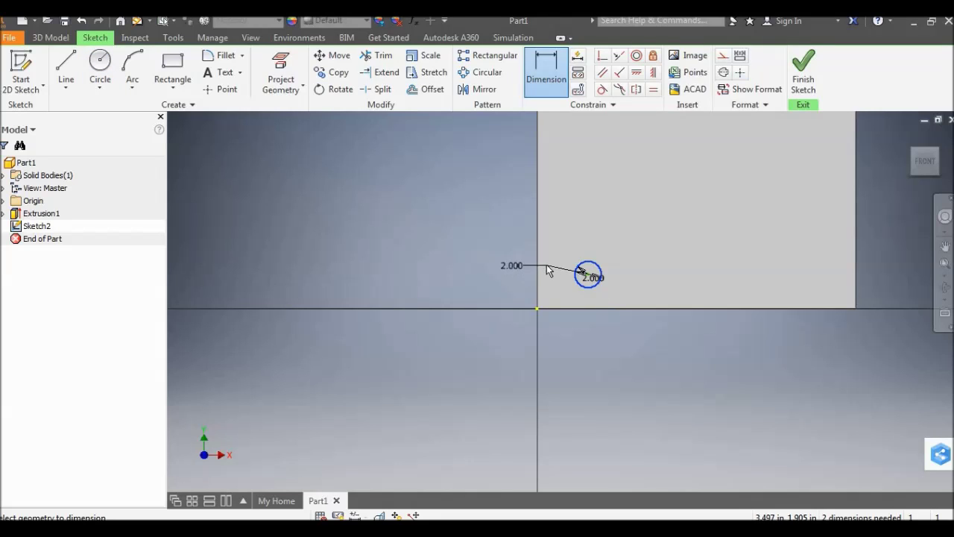
pyautogui.click(539, 265)
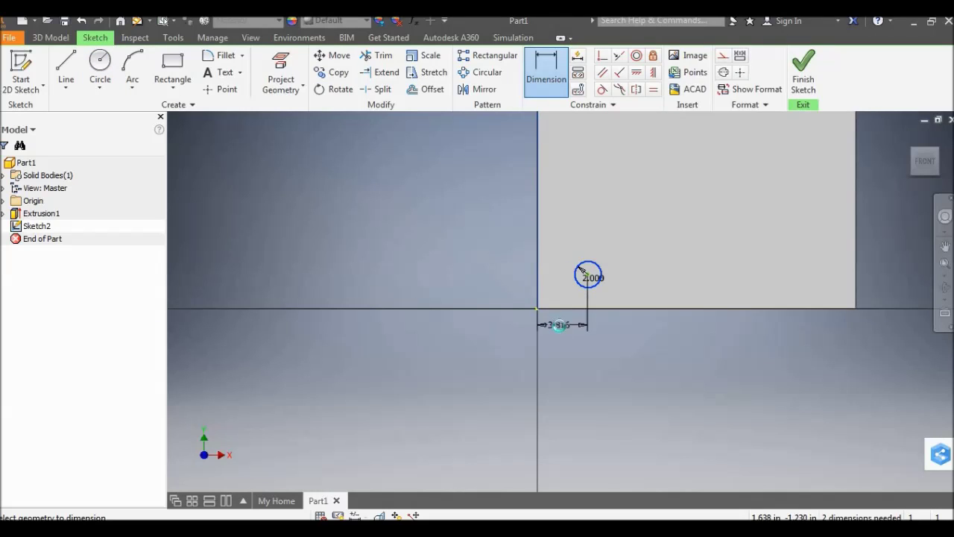
pyautogui.click(560, 326)
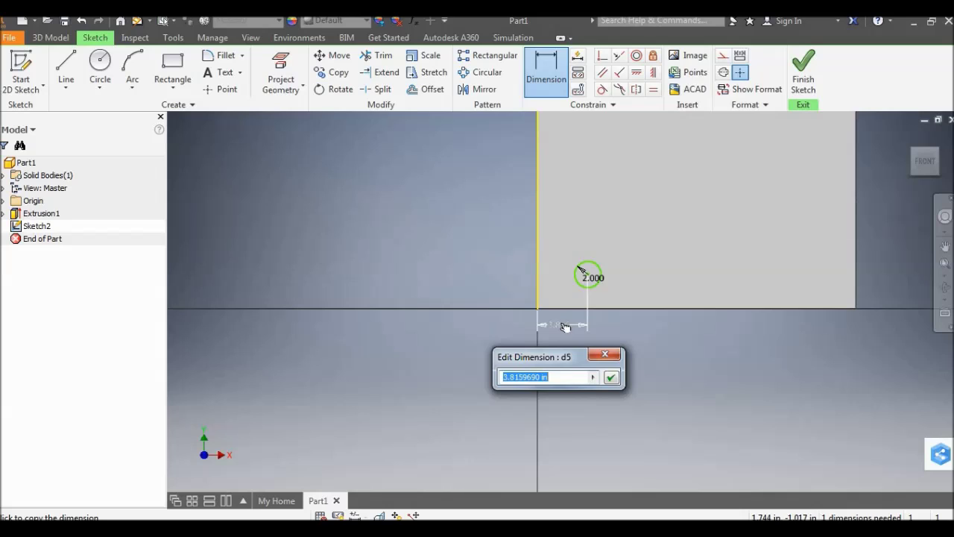
pyautogui.write('4')
pyautogui.press('Return')
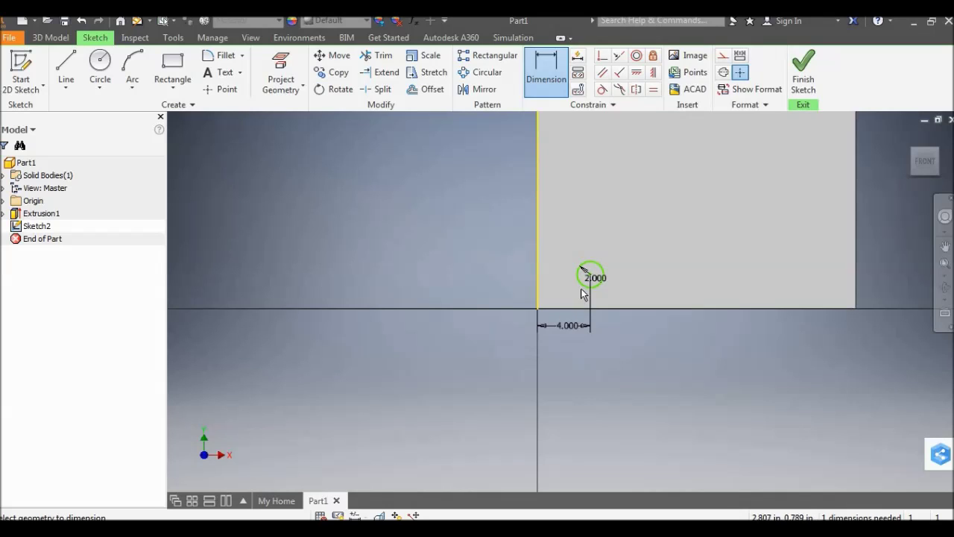
pyautogui.click(573, 308)
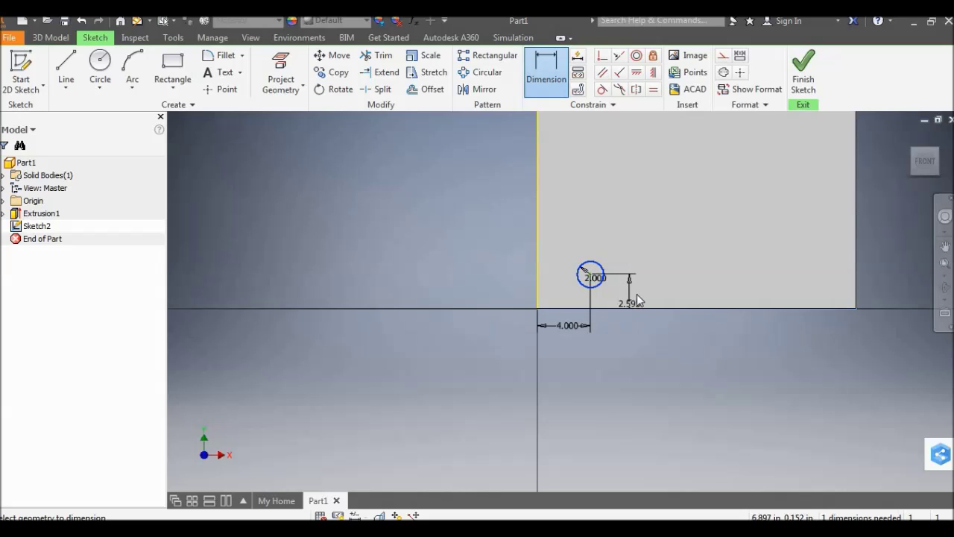
pyautogui.click(640, 298)
pyautogui.write('4')
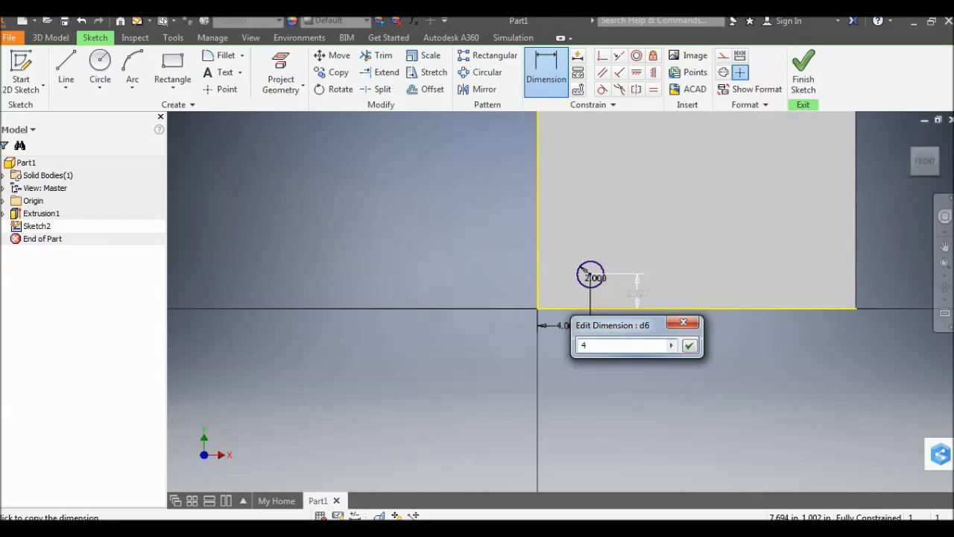
pyautogui.press('Return')
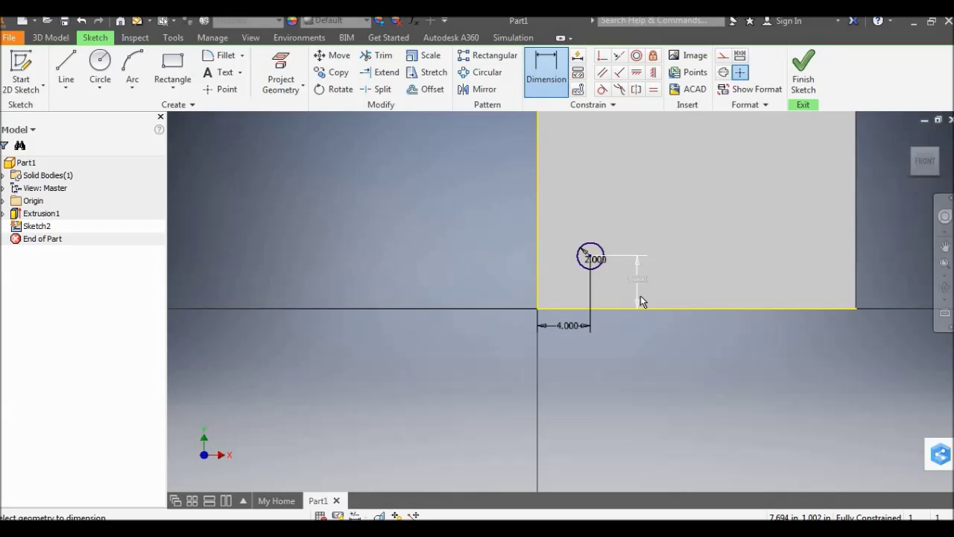
pyautogui.click(804, 71)
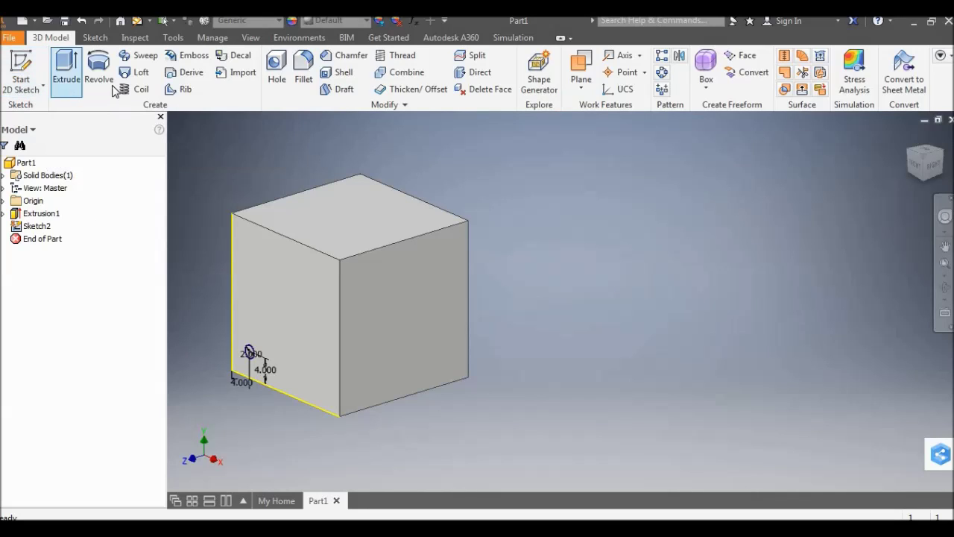
pyautogui.click(65, 69)
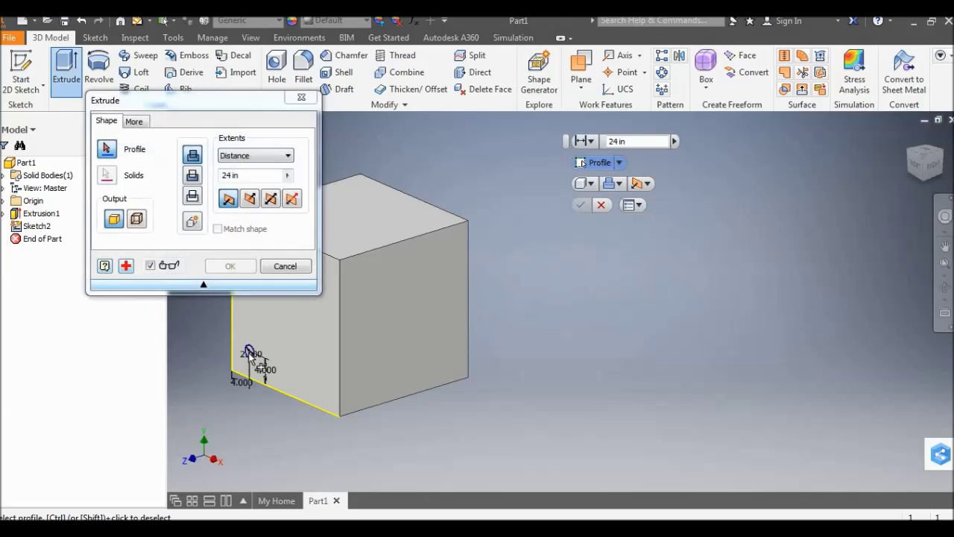
pyautogui.scroll(3, 252, 349)
pyautogui.click(252, 349)
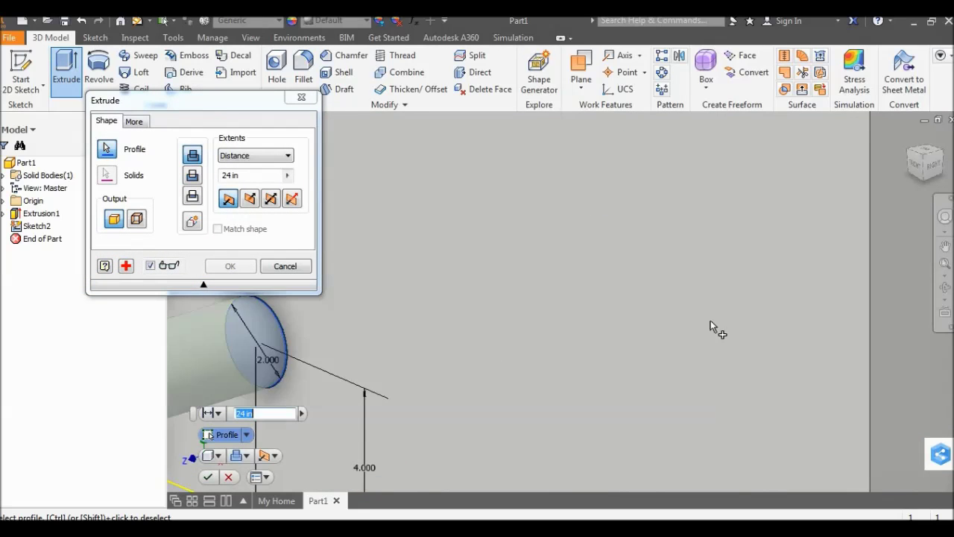
pyautogui.scroll(-3, 712, 320)
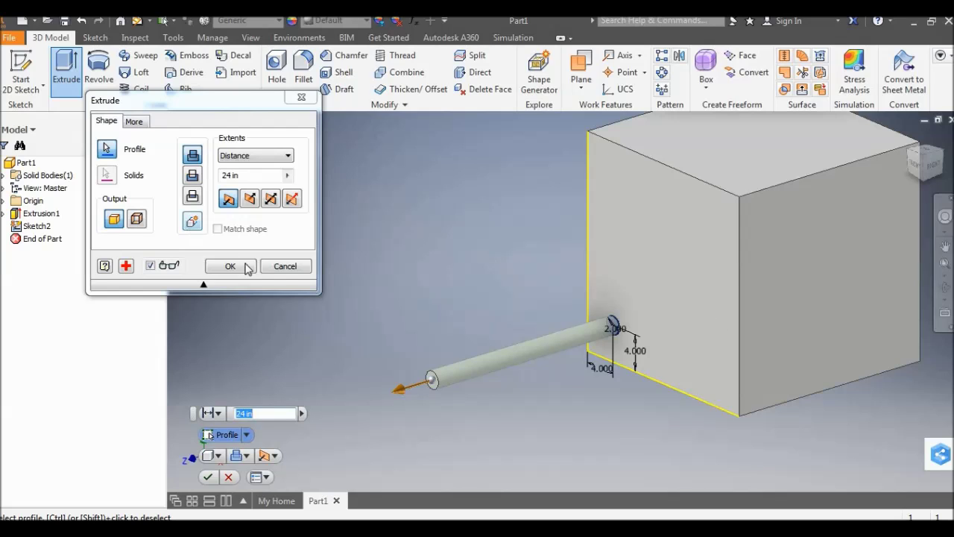
pyautogui.click(284, 273)
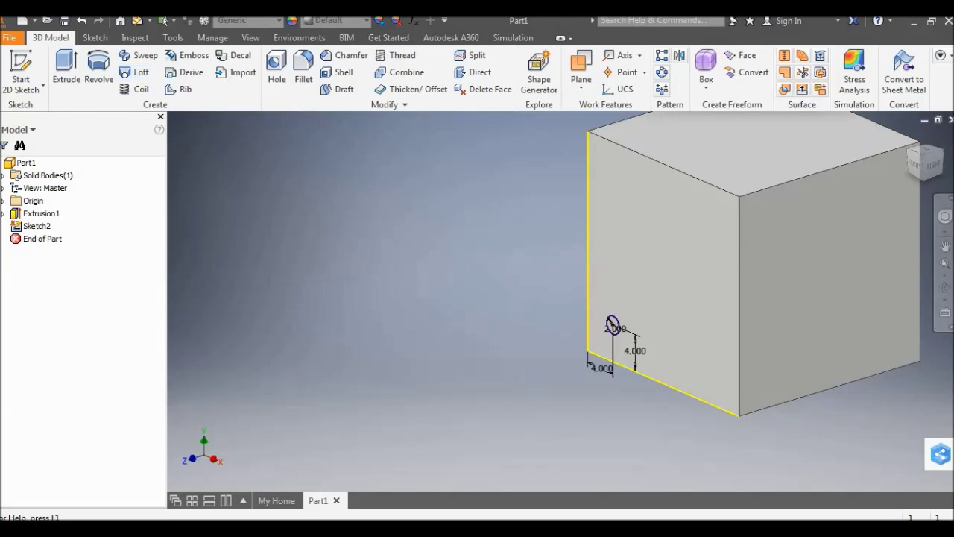
# - Undo the circle sketch on the cube's front face
pyautogui.click(82, 22)
pyautogui.click(82, 23)
pyautogui.click(82, 23)
pyautogui.click(82, 22)
pyautogui.click(82, 23)
pyautogui.click(82, 22)
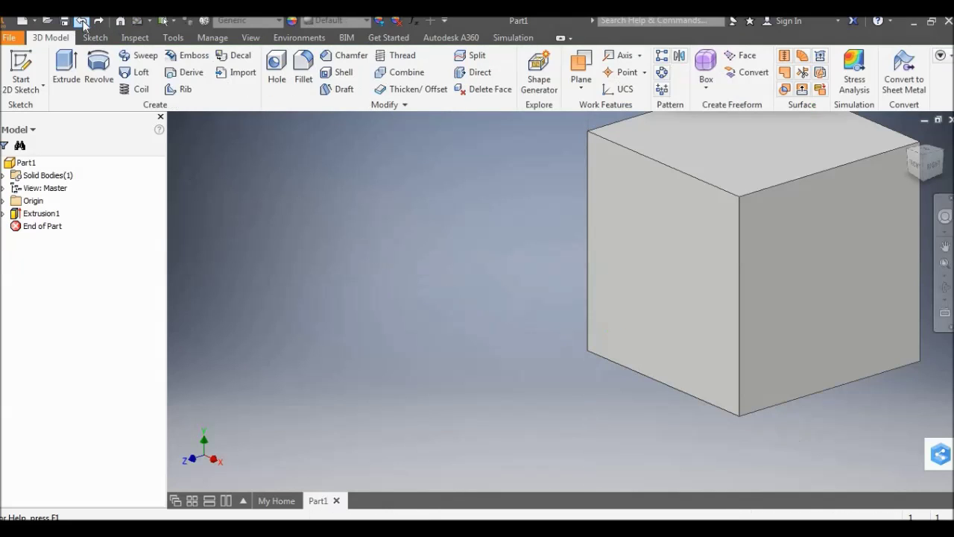
# - Create a work plane offset 6 in outward from the cube's front face
pyautogui.click(582, 86)
pyautogui.click(604, 113)
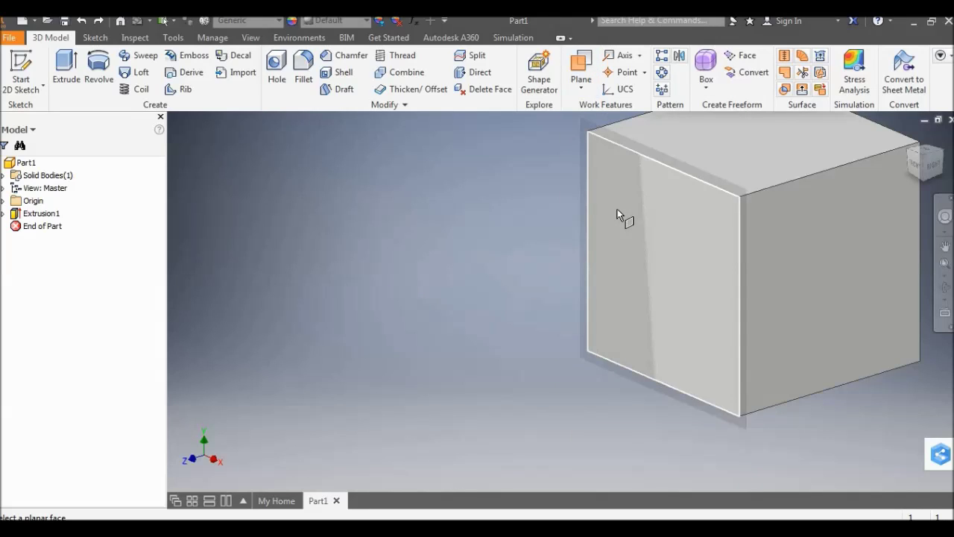
pyautogui.click(614, 249)
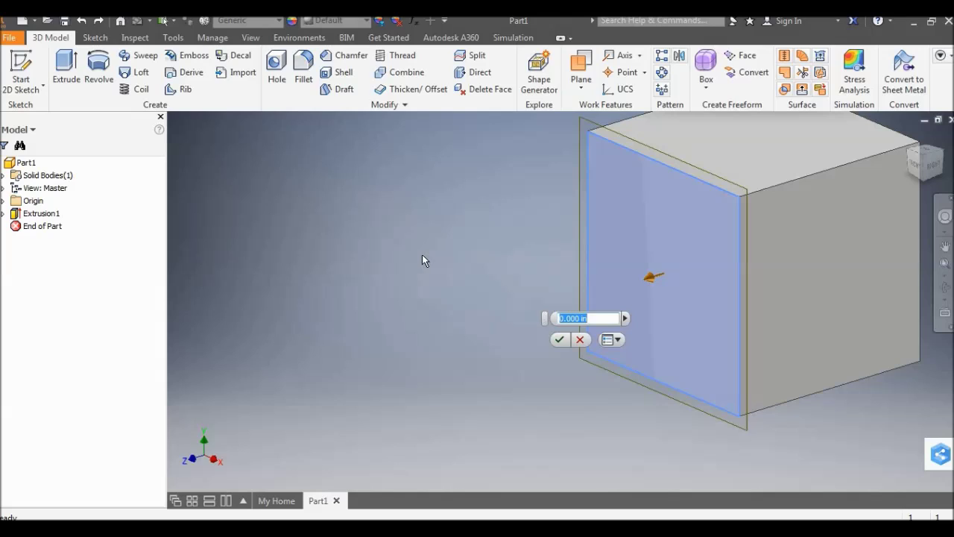
pyautogui.write('1')
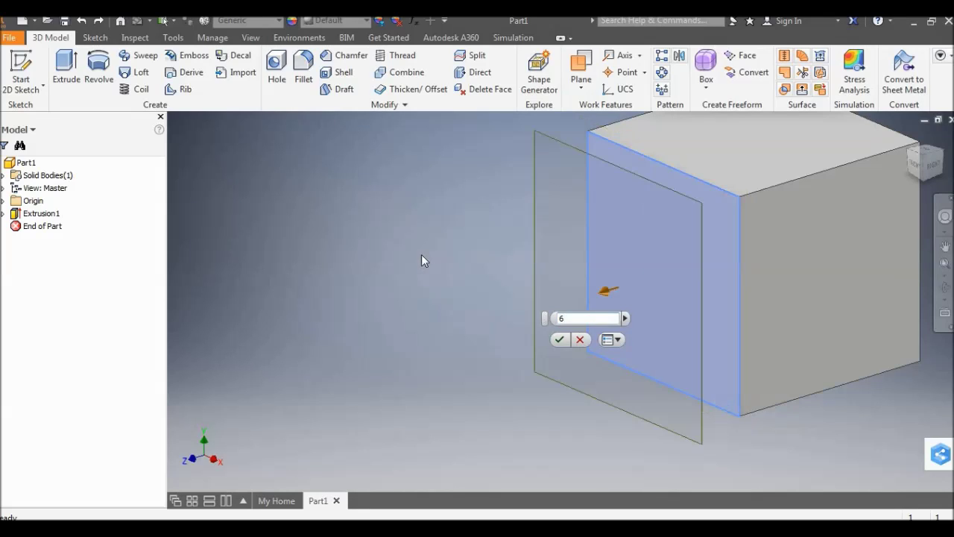
pyautogui.press('Return')
# - Start a sketch on the offset work plane and project the cube face's left and bottom edges into it
pyautogui.click(15, 65)
pyautogui.click(536, 227)
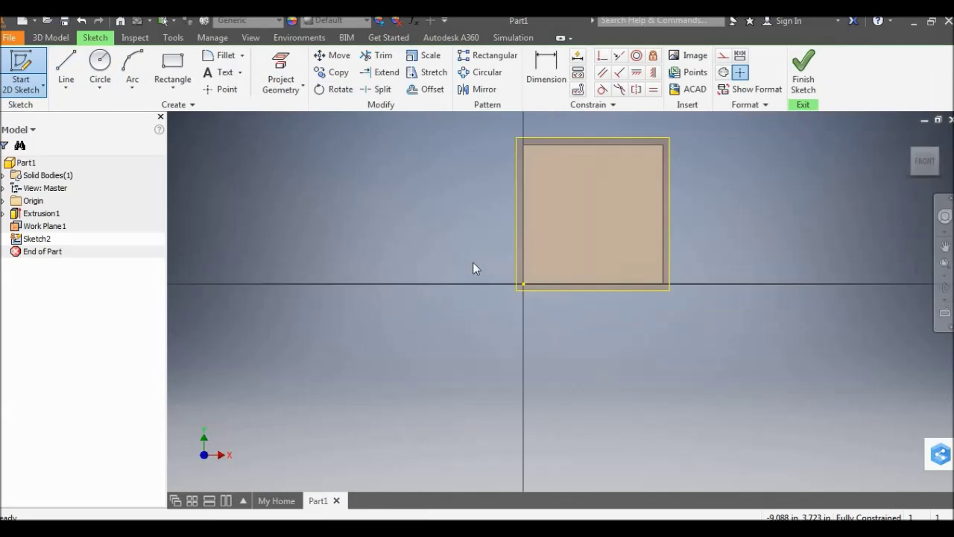
pyautogui.scroll(-3, 536, 232)
pyautogui.scroll(7, 535, 233)
pyautogui.scroll(-2, 443, 296)
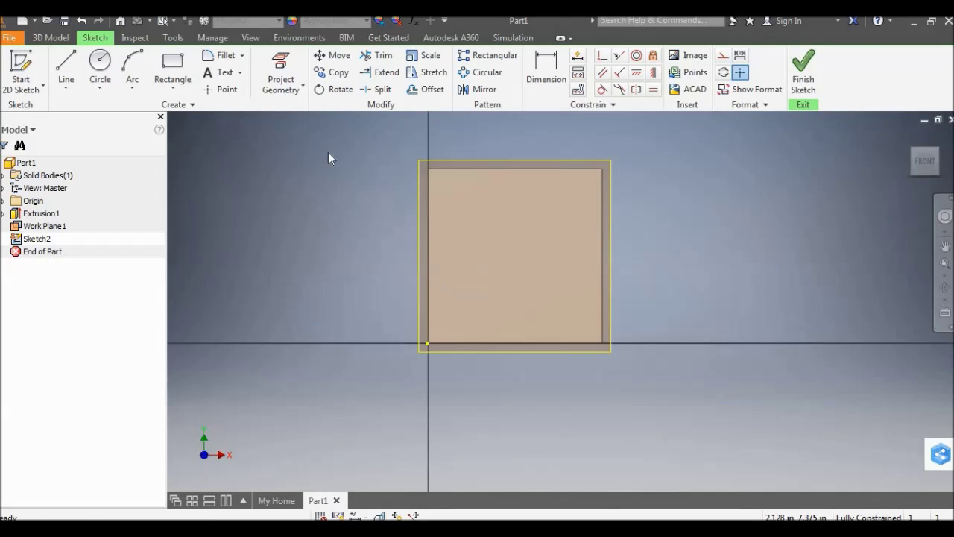
pyautogui.click(281, 75)
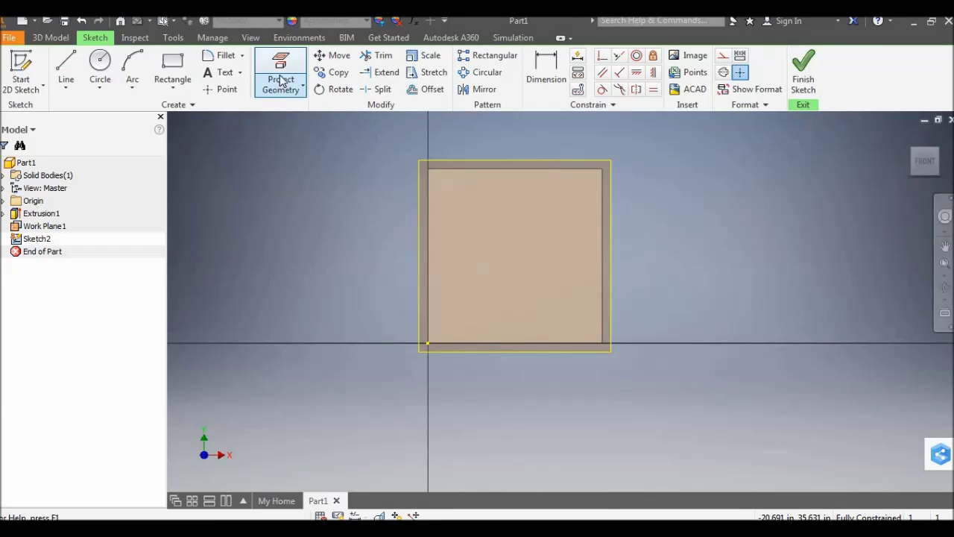
pyautogui.click(428, 246)
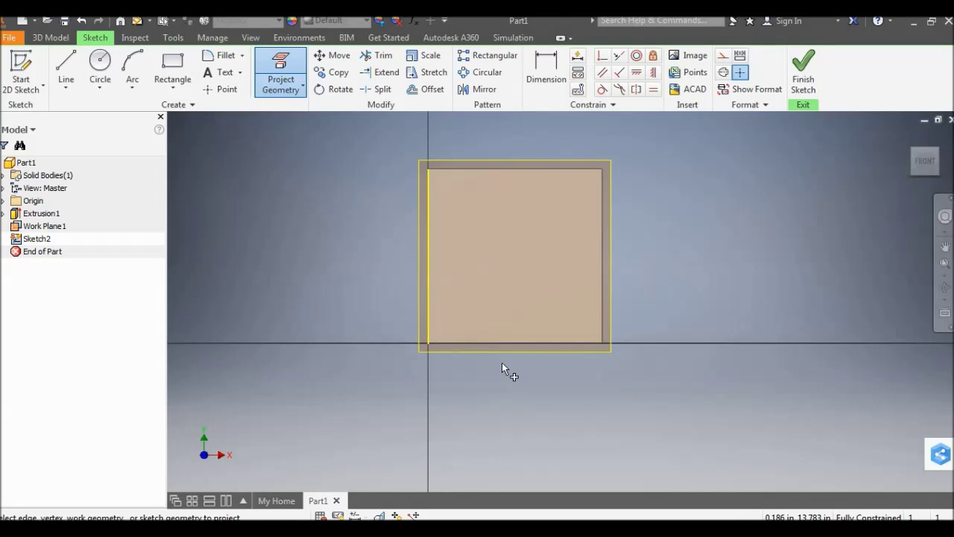
pyautogui.click(496, 344)
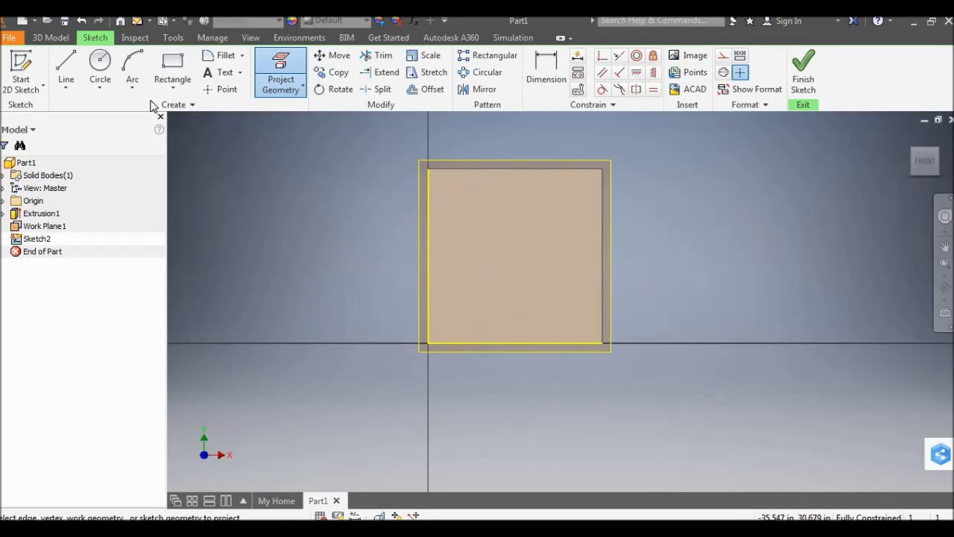
# - Draw a 2 in diameter circle near the lower-left corner of the projected edges
pyautogui.click(100, 65)
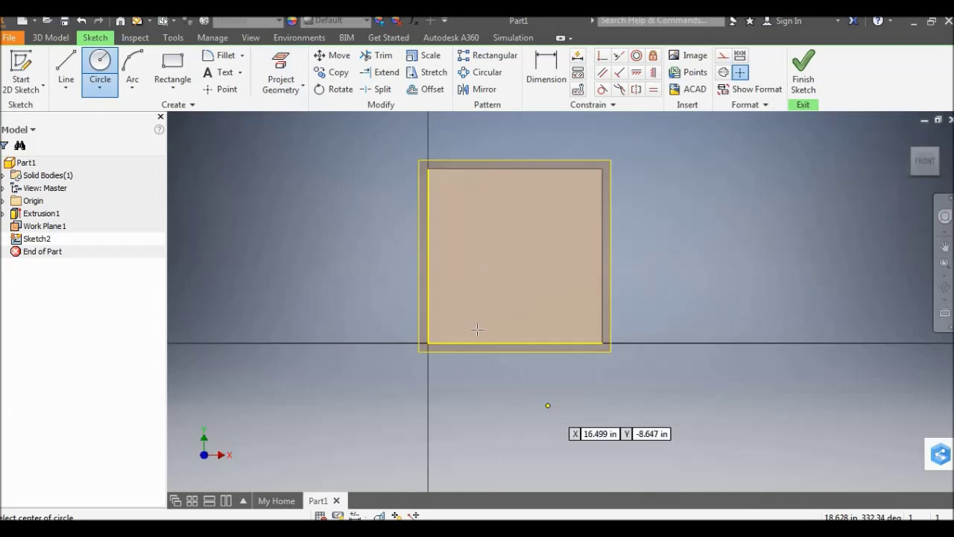
pyautogui.scroll(3, 465, 306)
pyautogui.click(464, 309)
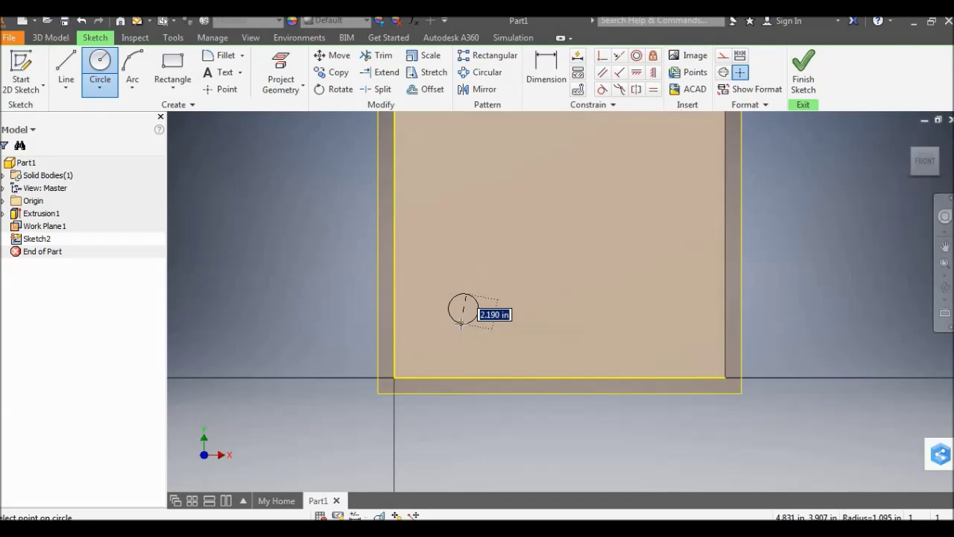
pyautogui.write('2')
pyautogui.press('Return')
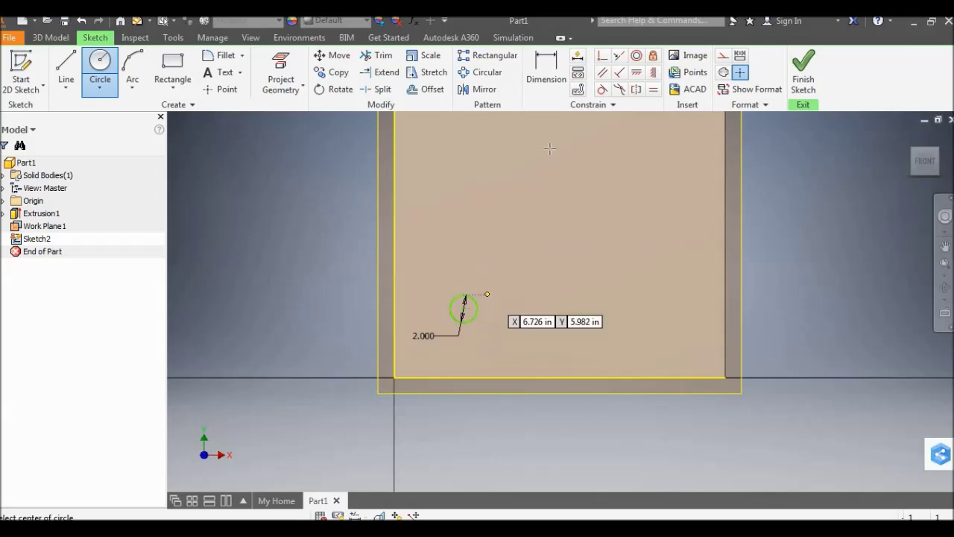
# - Dimension the circle's centre 4 in from the projected left edge and 4 in from the bottom edge, finishing the sketch
pyautogui.click(540, 81)
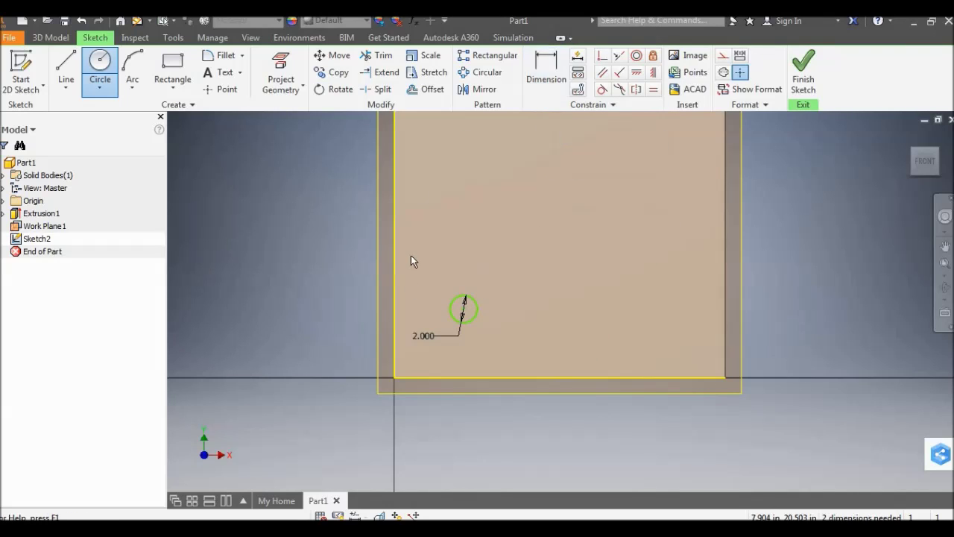
pyautogui.click(463, 309)
pyautogui.click(395, 308)
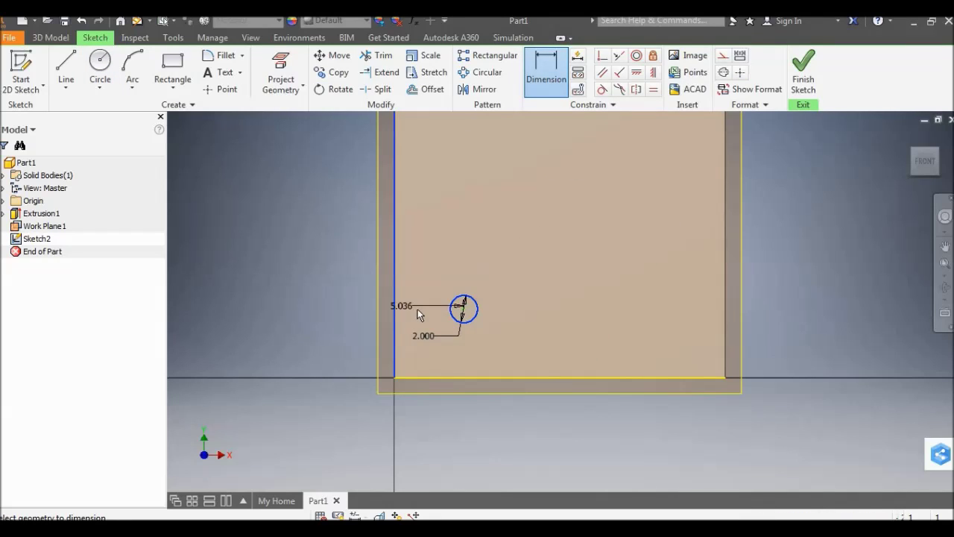
pyautogui.click(423, 314)
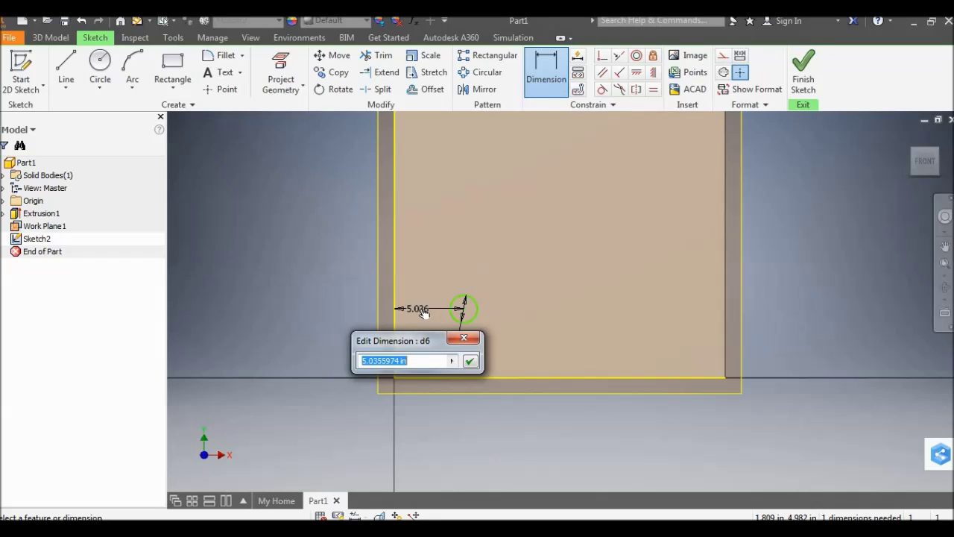
pyautogui.write('4')
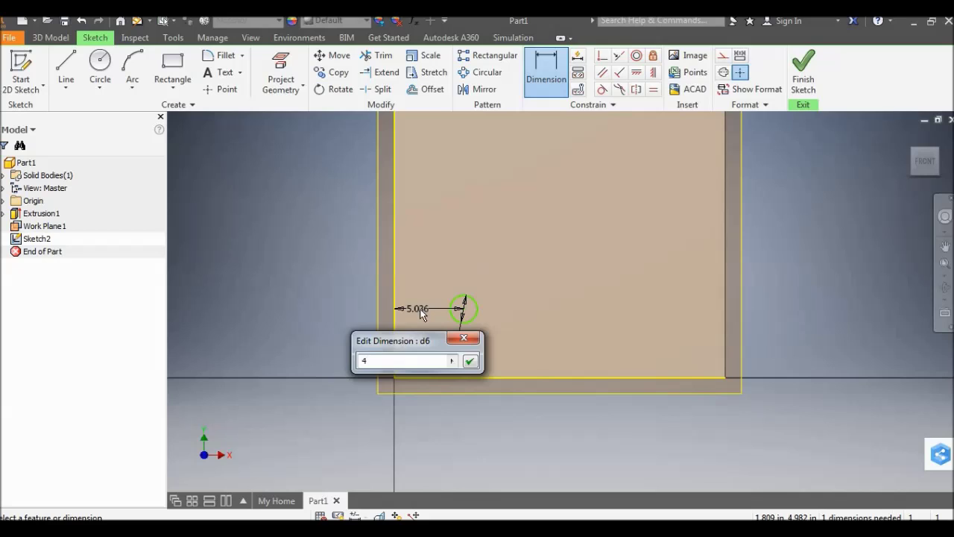
pyautogui.press('Return')
pyautogui.click(462, 373)
pyautogui.click(471, 353)
pyautogui.write('4')
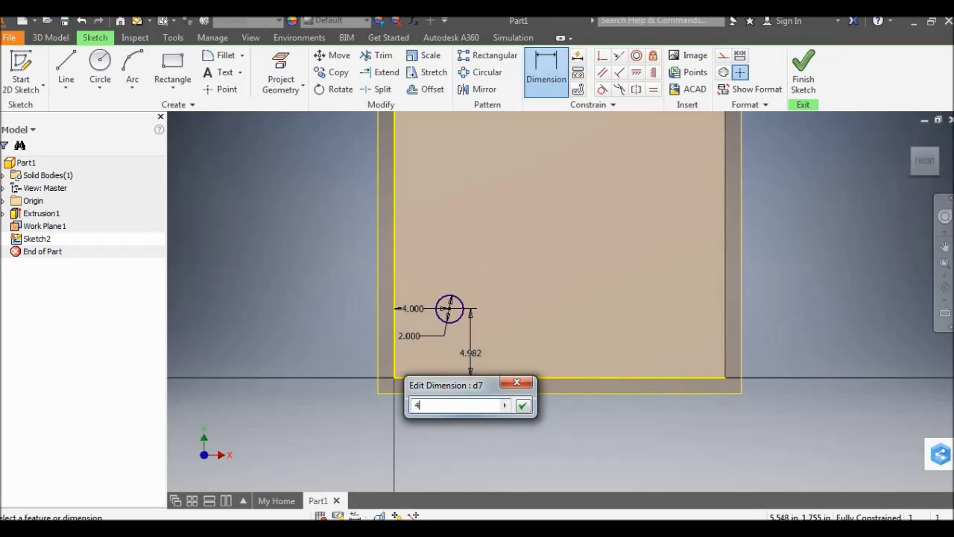
pyautogui.press('Return')
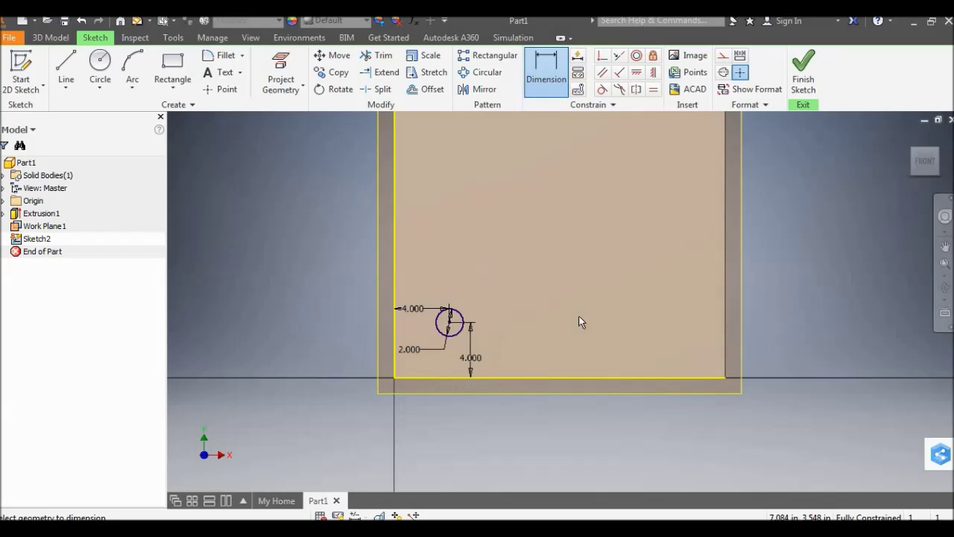
pyautogui.click(804, 67)
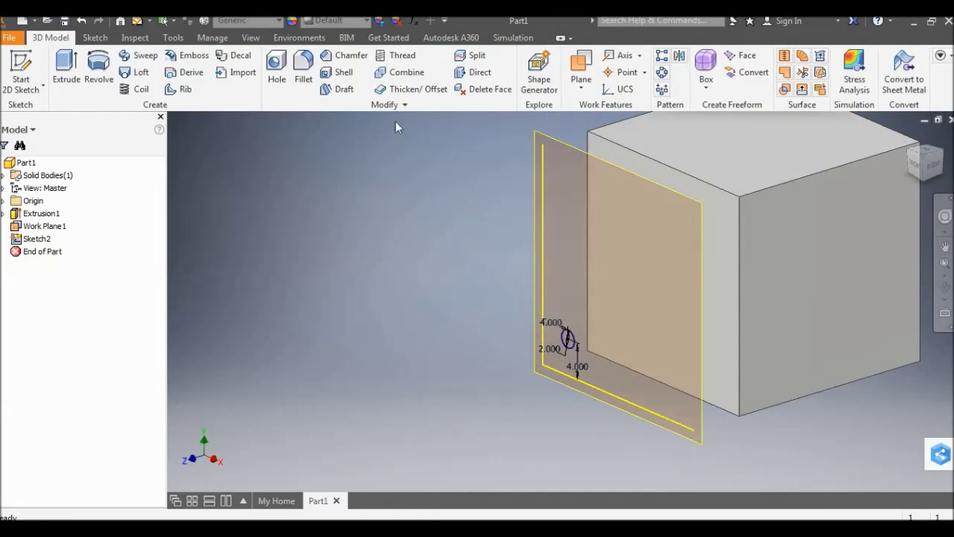
# - Extrude the circle 36 in from the work plane, flipping the direction so the rod passes through the cube
pyautogui.click(66, 70)
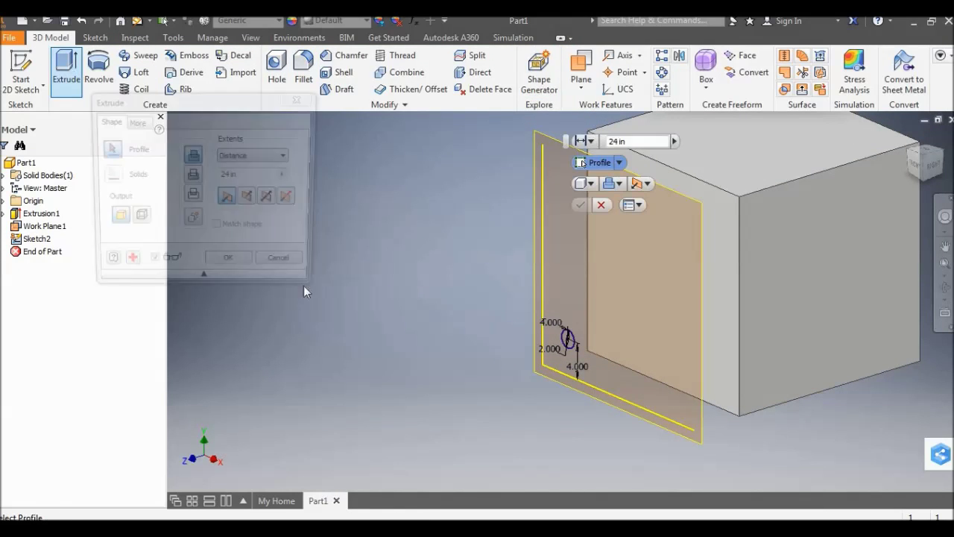
pyautogui.click(564, 339)
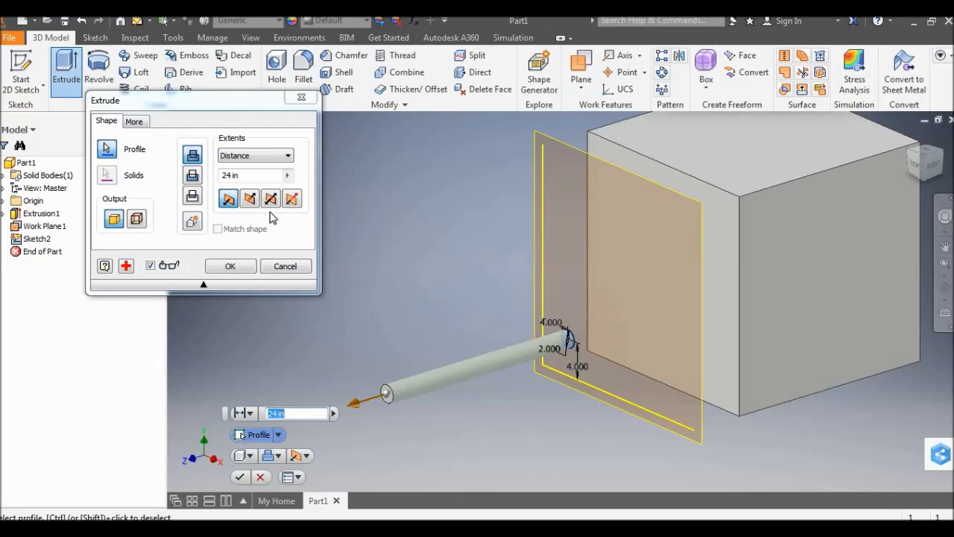
pyautogui.doubleClick(230, 175)
pyautogui.write('36')
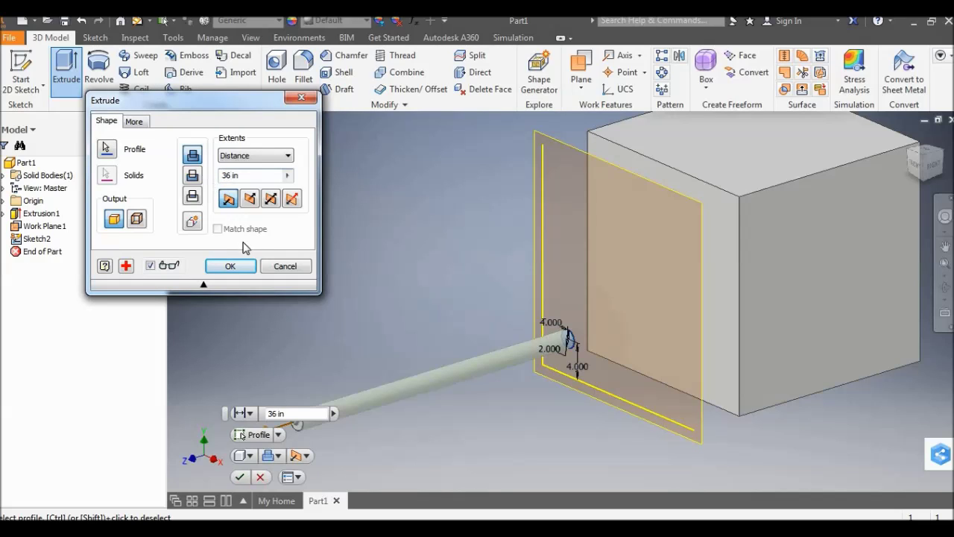
pyautogui.click(249, 200)
pyautogui.click(230, 266)
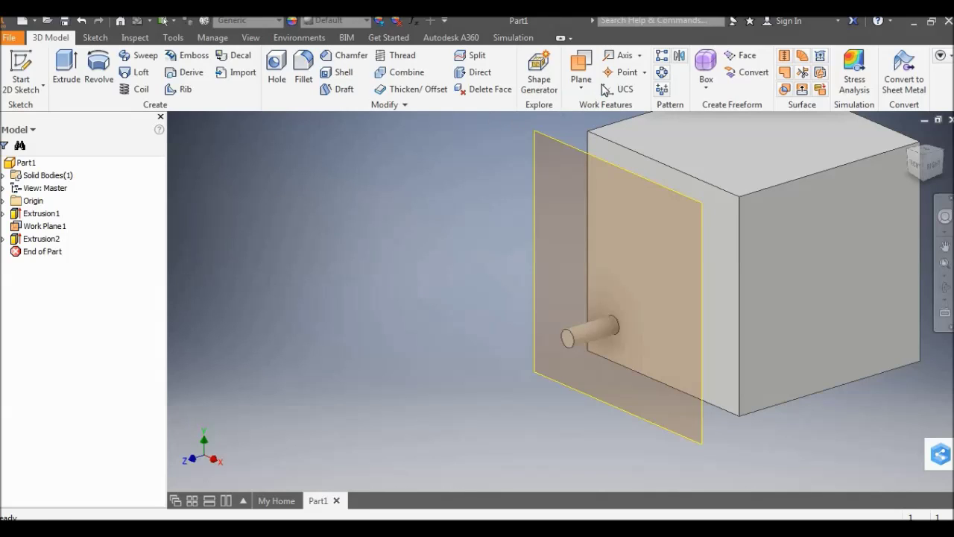
# - Start a rectangular pattern of the rod extrusion along the front face's bottom edge with 5 instances spaced 4 in
pyautogui.click(661, 60)
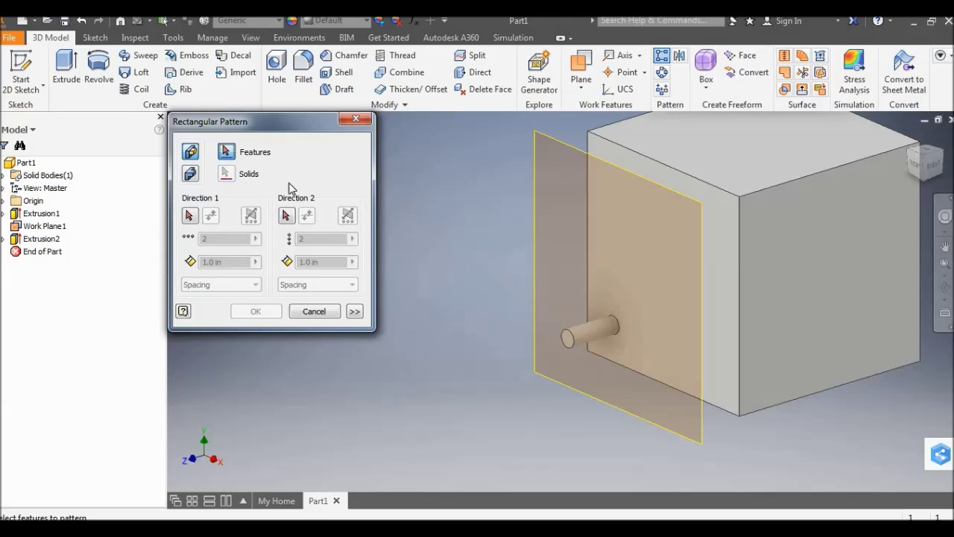
pyautogui.click(33, 239)
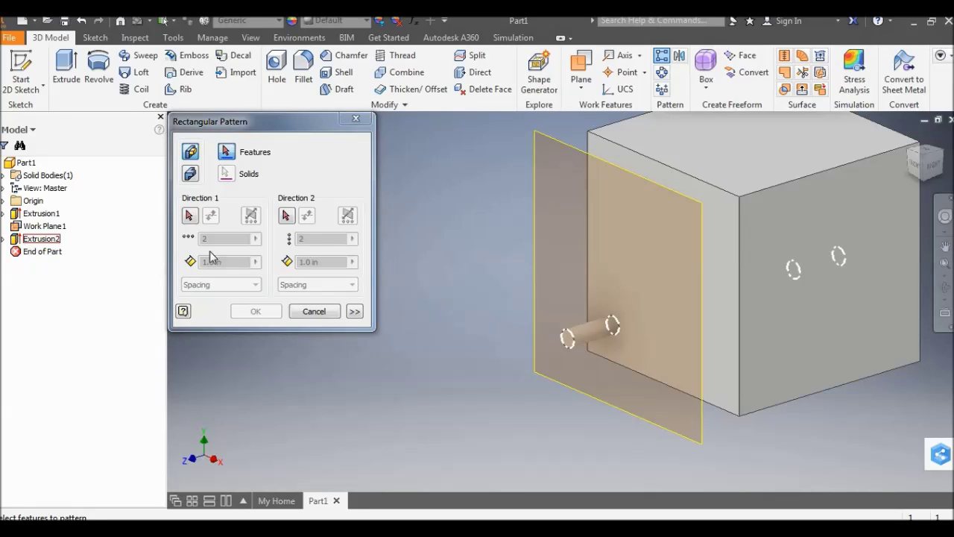
pyautogui.click(192, 217)
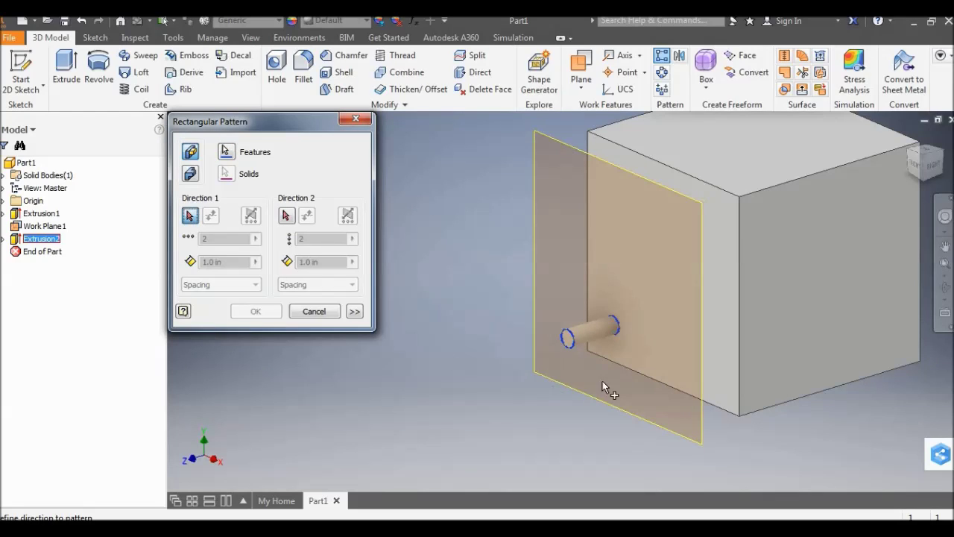
pyautogui.click(625, 367)
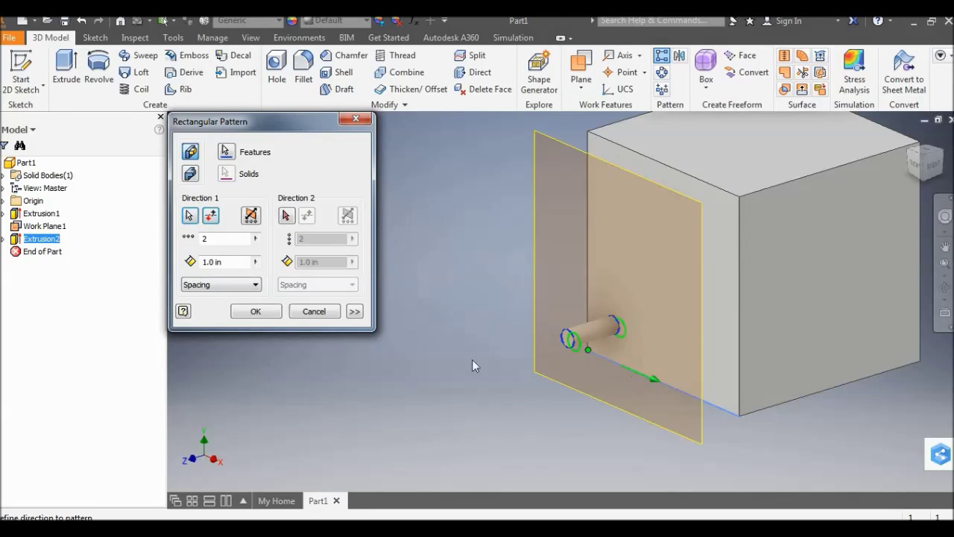
pyautogui.doubleClick(205, 240)
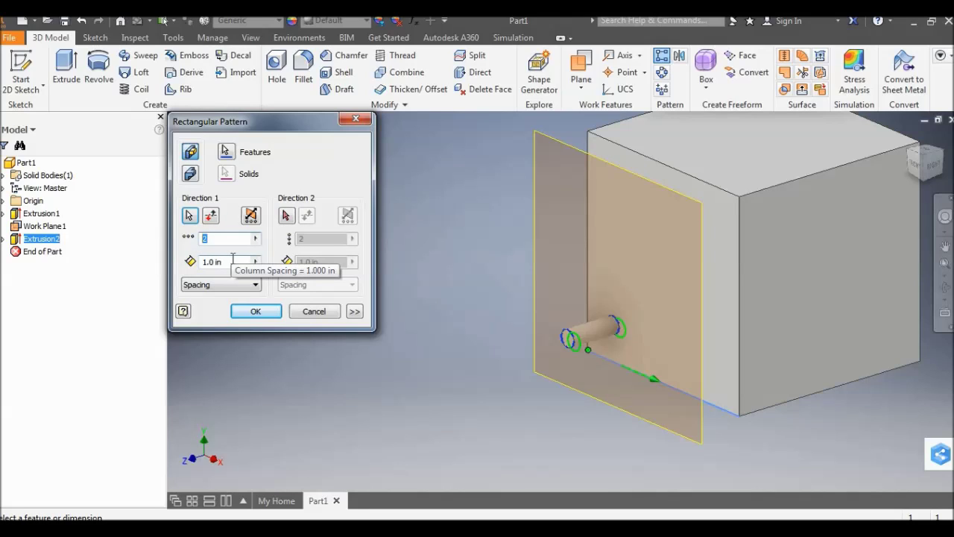
pyautogui.write('4')
pyautogui.doubleClick(198, 262)
pyautogui.write('4')
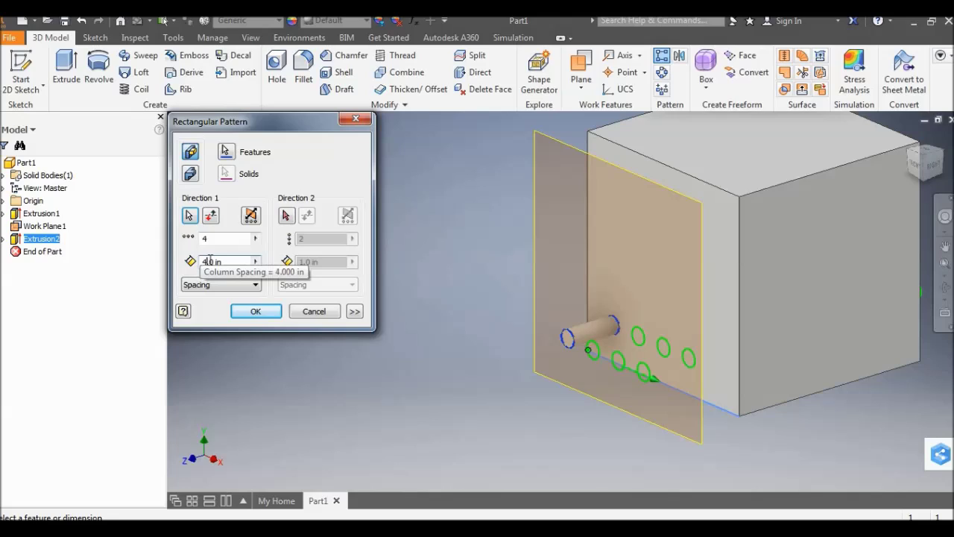
pyautogui.click(208, 240)
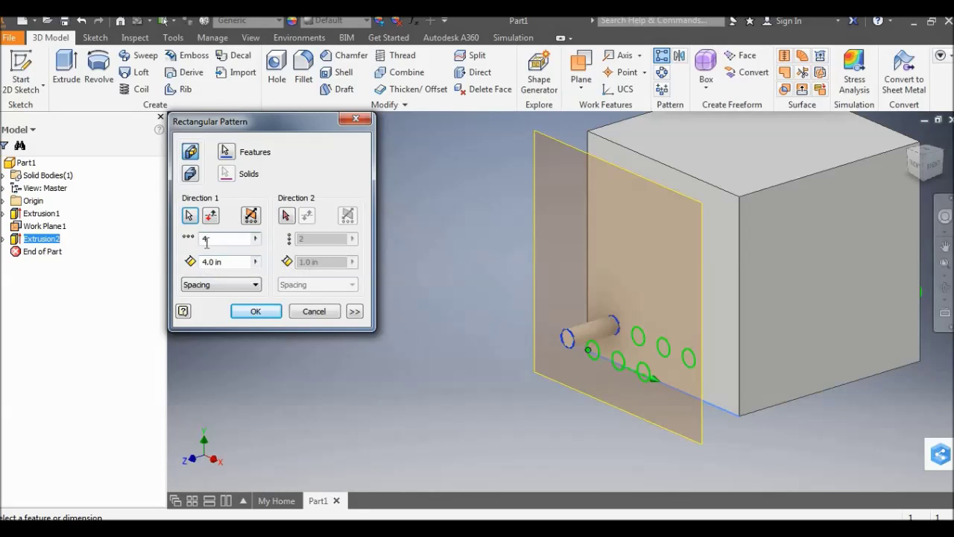
pyautogui.write('5')
# - Set the pattern's second direction upward along the face's left vertical edge, with 5 instances spaced 4 in
pyautogui.click(291, 219)
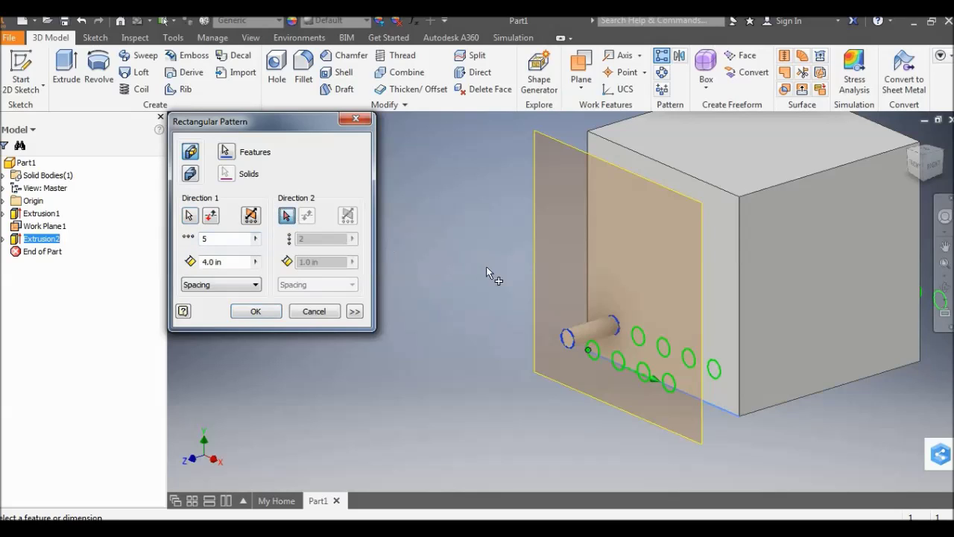
pyautogui.click(589, 270)
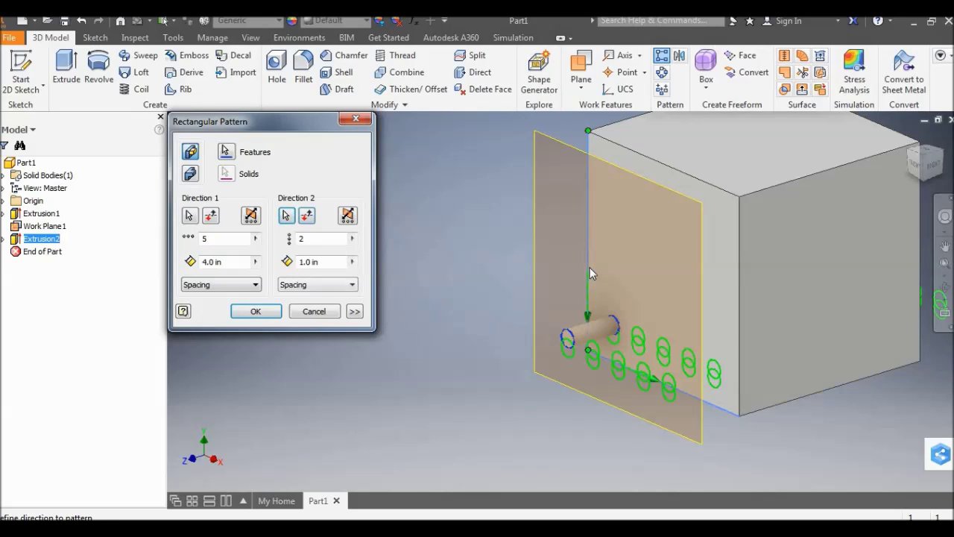
pyautogui.click(307, 216)
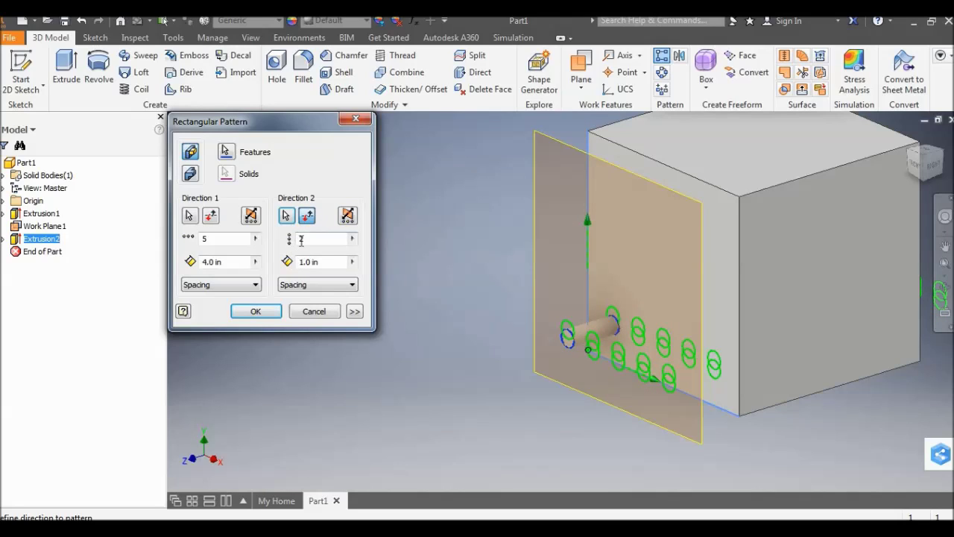
pyautogui.doubleClick(299, 239)
pyautogui.write('5')
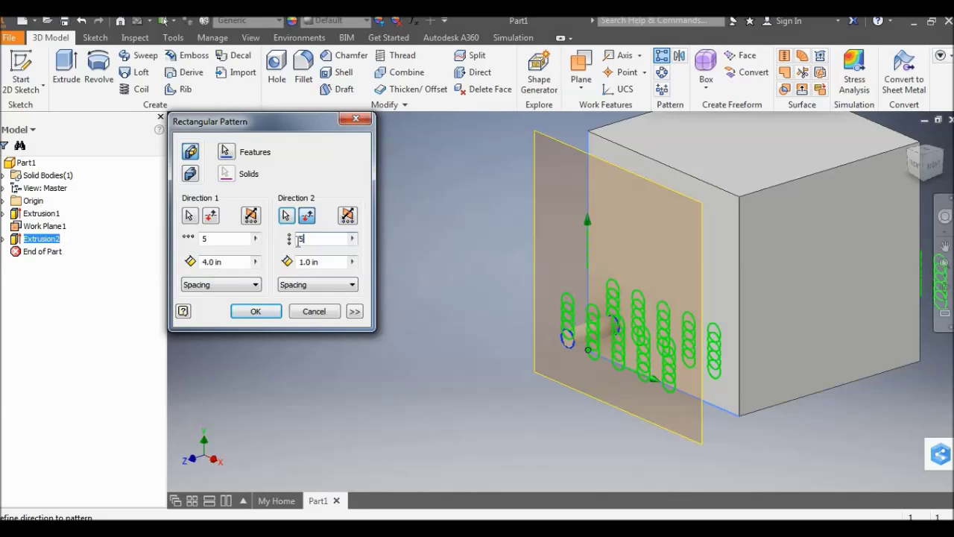
pyautogui.doubleClick(302, 263)
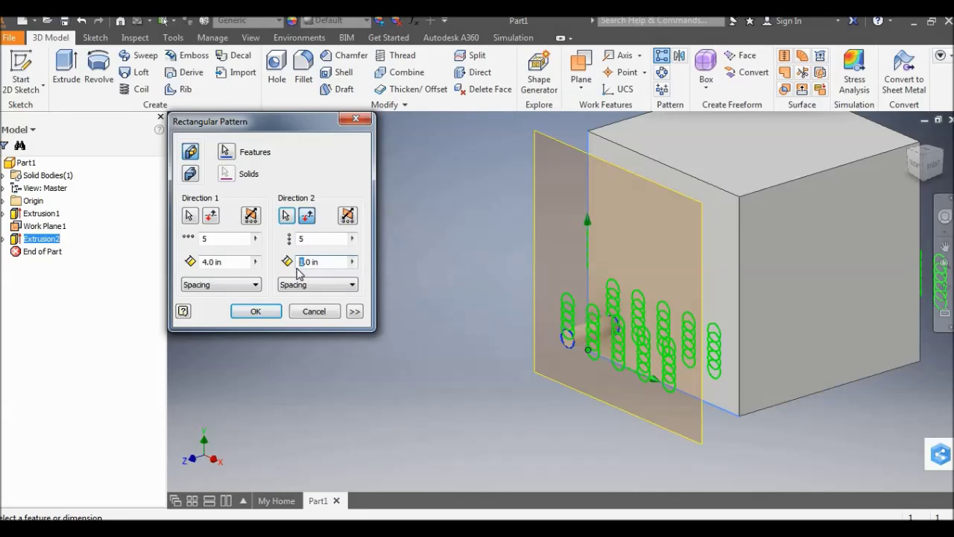
pyautogui.write('4')
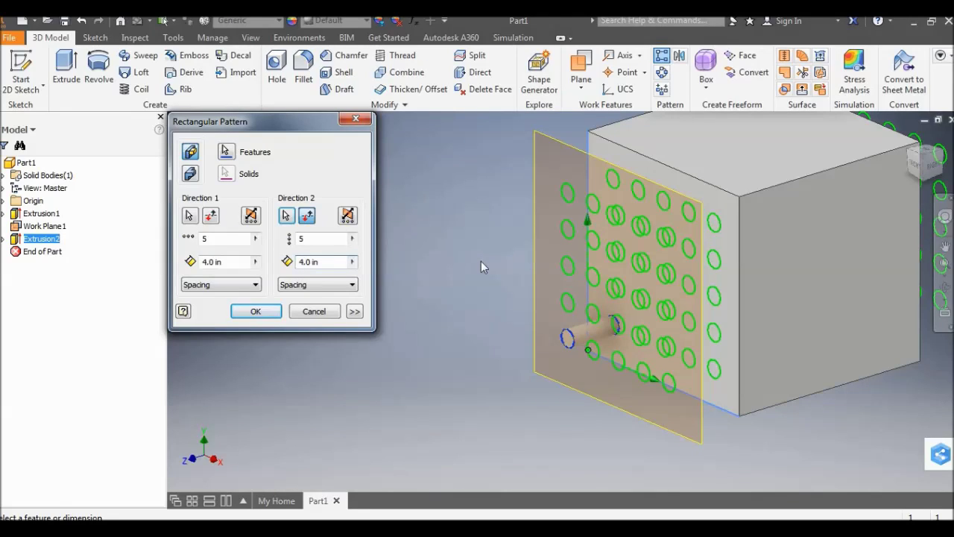
# - Complete the 5 by 5 rectangular pattern of the rod extrusion
pyautogui.click(258, 311)
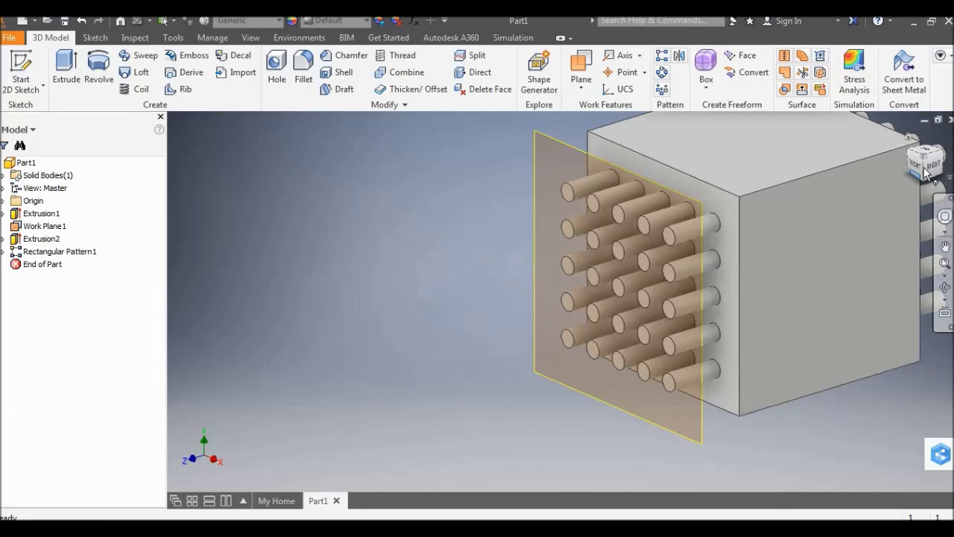
pyautogui.moveTo(768, 254)
pyautogui.keyDown('shift'); pyautogui.mouseDown(button='middle')
pyautogui.moveTo(754, 245)
pyautogui.moveTo(559, 260)
pyautogui.moveTo(526, 281)
pyautogui.mouseUp(button='middle'); pyautogui.keyUp('shift')
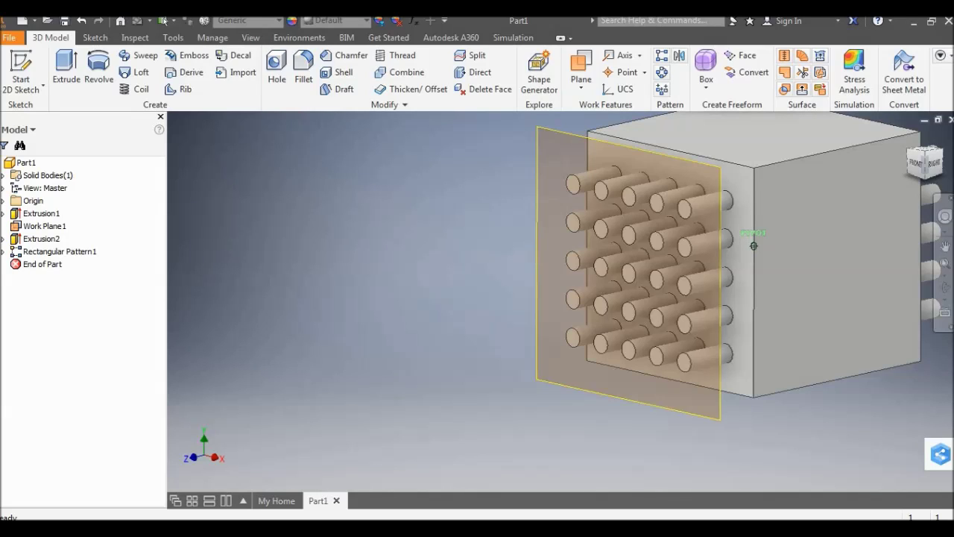
pyautogui.keyDown('shift'); pyautogui.moveTo(526, 281); pyautogui.dragTo(526, 281, button='middle'); pyautogui.keyUp('shift')
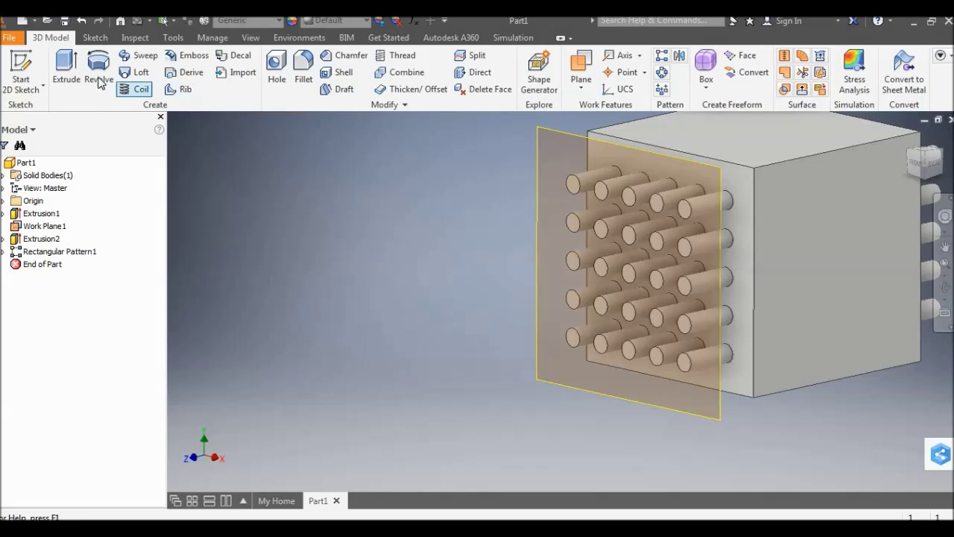
# - Sketch a 1.8 in diameter circle centred on the front end face of the lower-left rod and finish the sketch
pyautogui.click(30, 69)
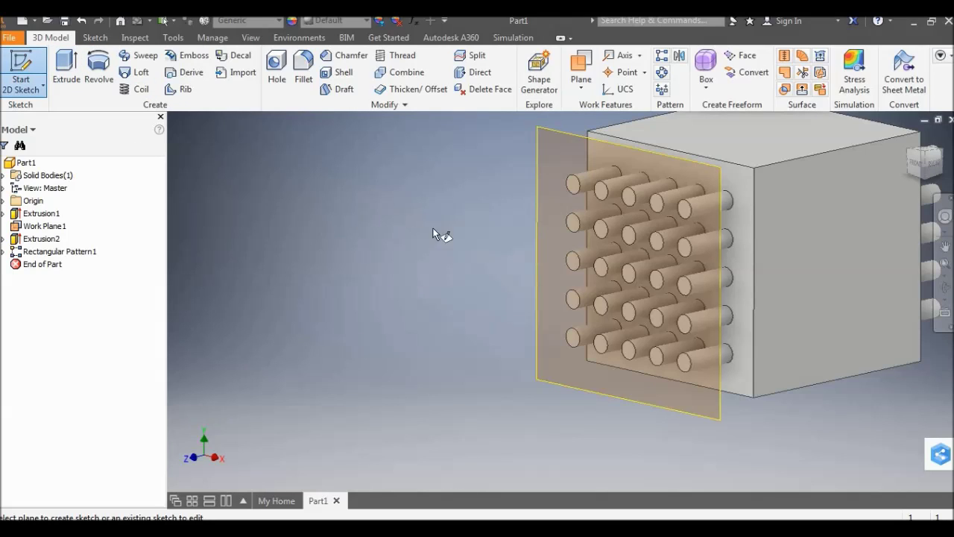
pyautogui.click(580, 338)
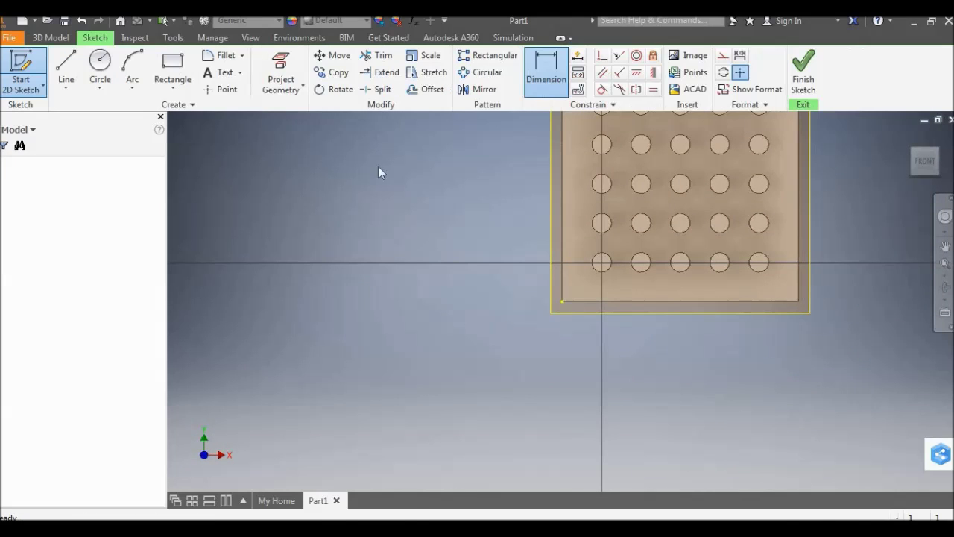
pyautogui.click(100, 64)
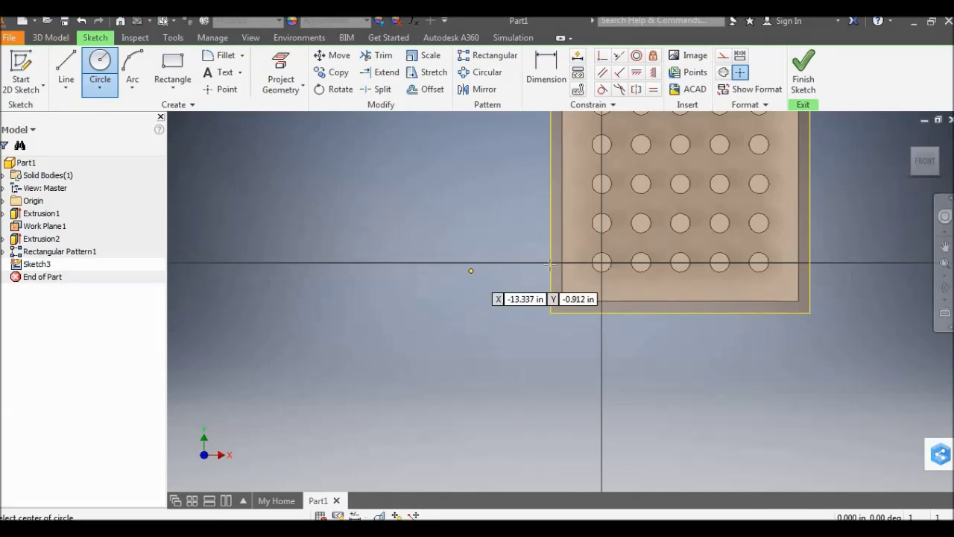
pyautogui.click(602, 262)
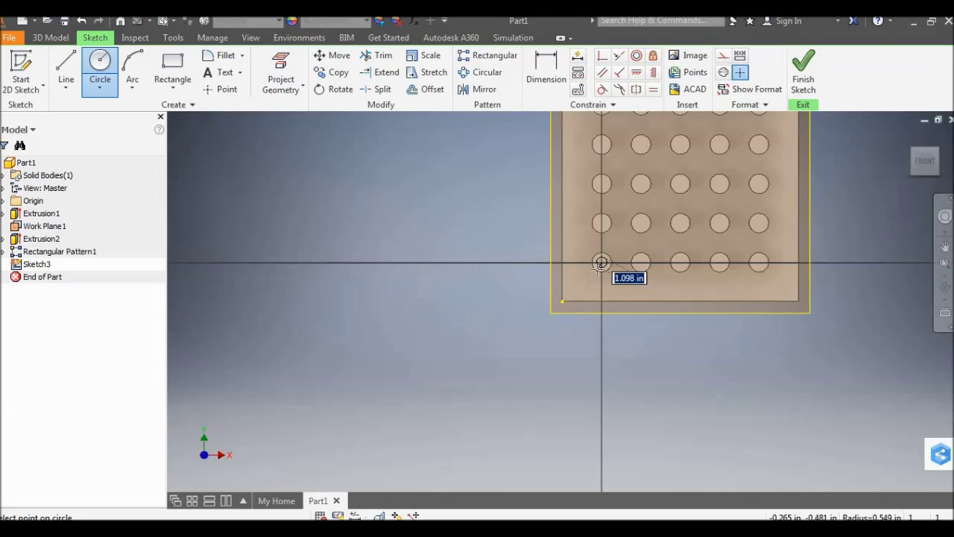
pyautogui.write('1')
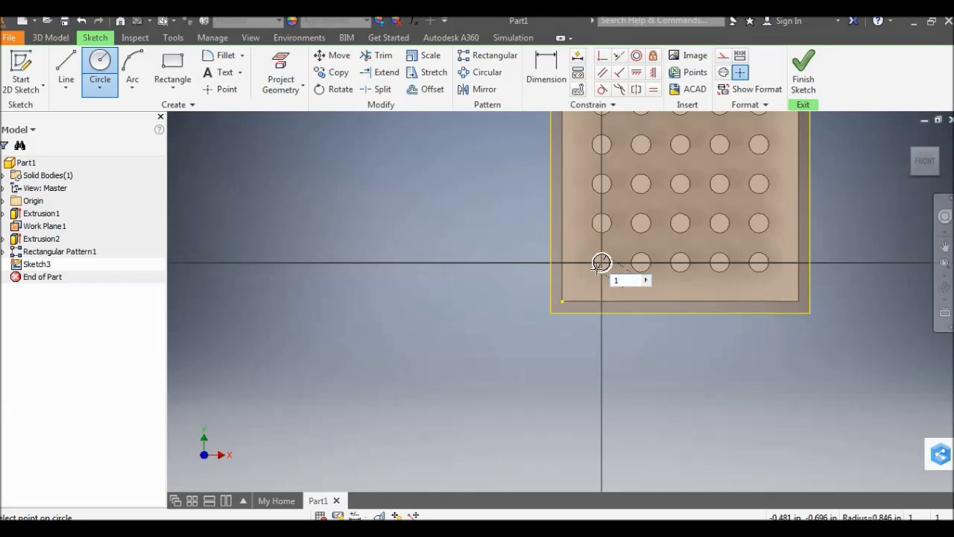
pyautogui.write('.8')
pyautogui.press('Return')
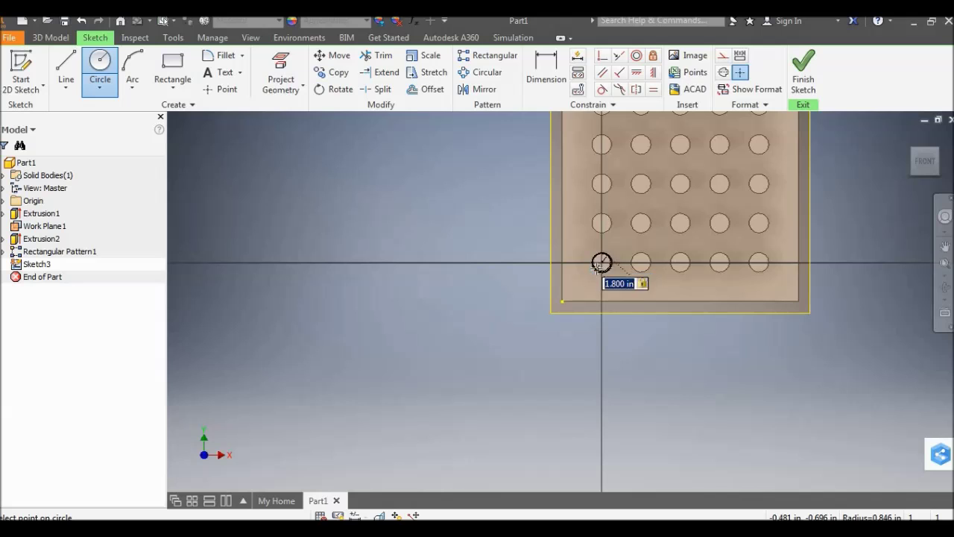
pyautogui.click(804, 75)
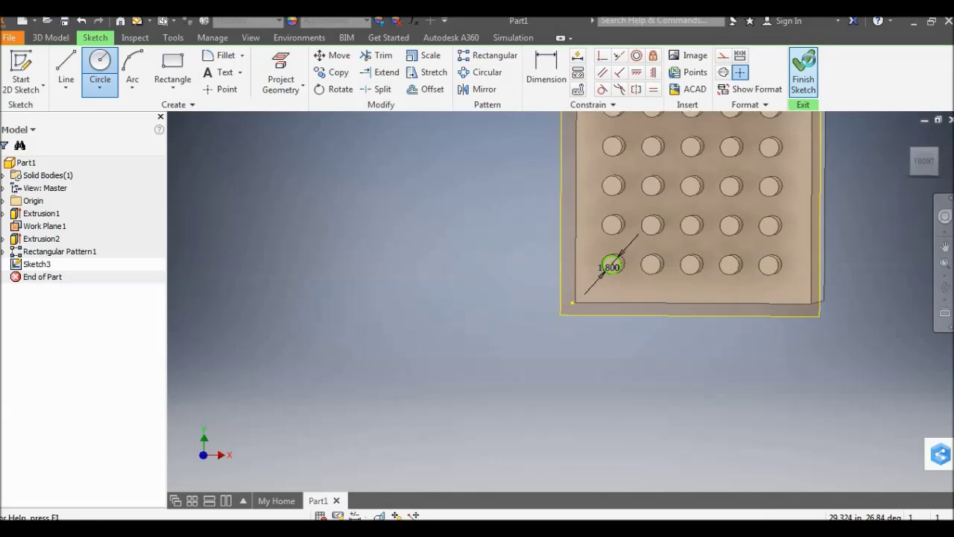
# - Cut the 1.8 in circle 36 in through the lower-left rod with Extrude, flipping the direction into the cube
pyautogui.click(67, 69)
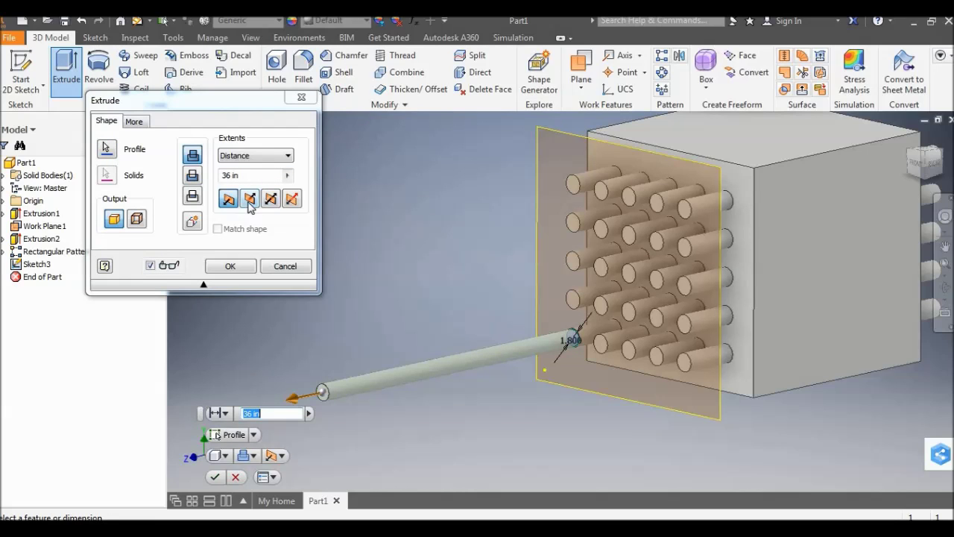
pyautogui.click(250, 199)
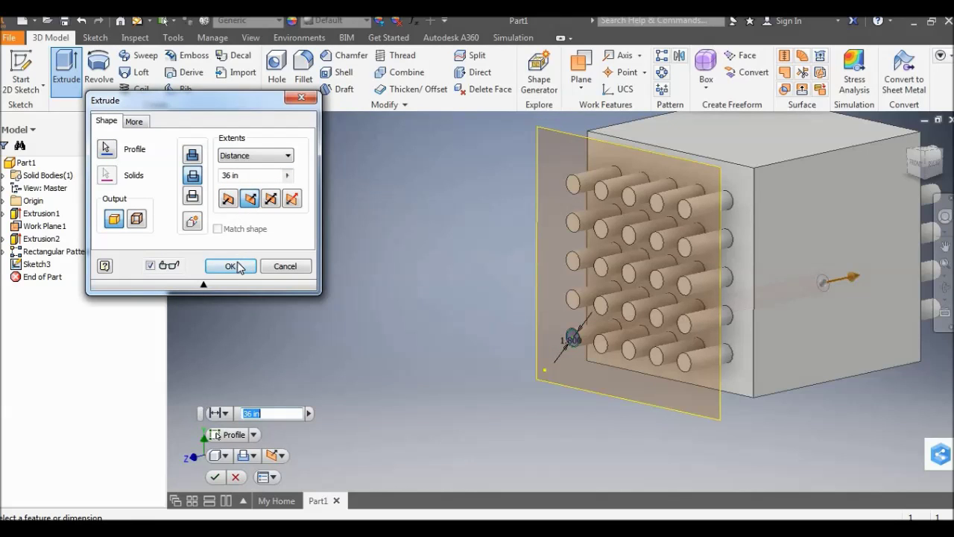
pyautogui.click(230, 267)
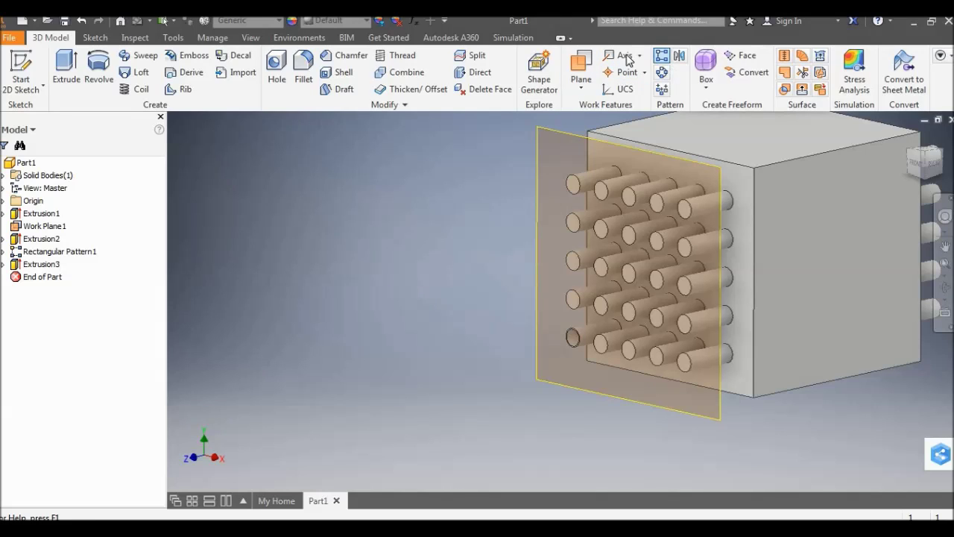
# - Start a rectangular pattern of the bore cut along the cube front face's bottom edge with 5 instances spaced 4 in
pyautogui.click(661, 56)
pyautogui.click(37, 264)
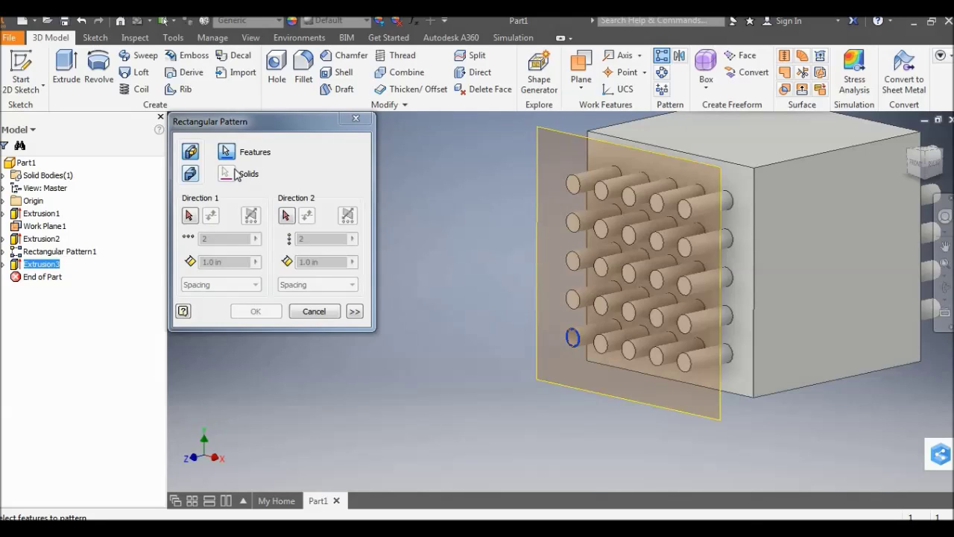
pyautogui.click(190, 216)
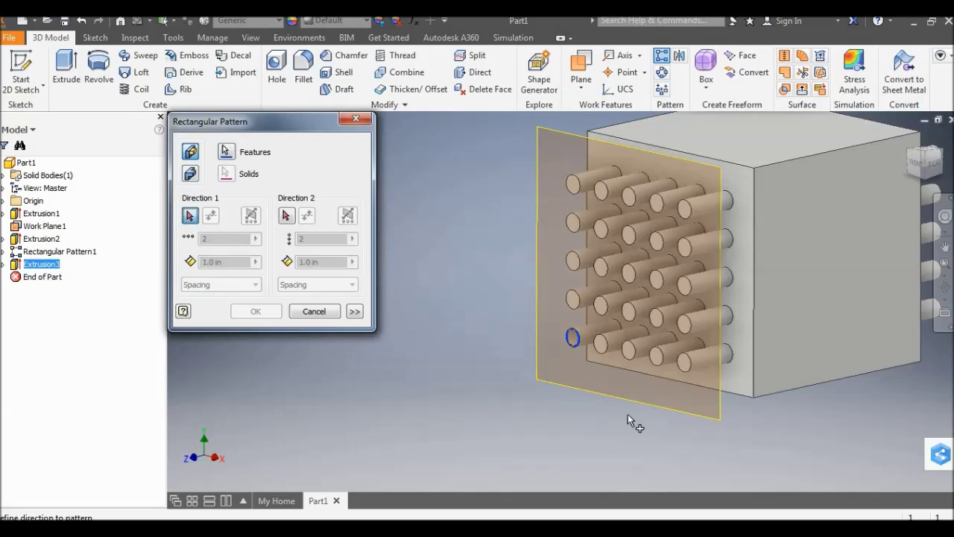
pyautogui.click(632, 375)
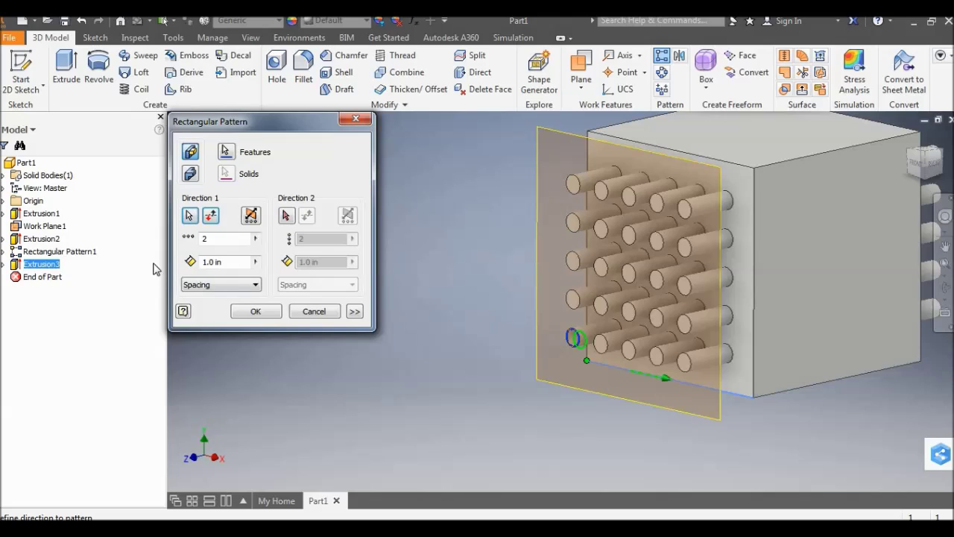
pyautogui.doubleClick(203, 239)
pyautogui.write('5')
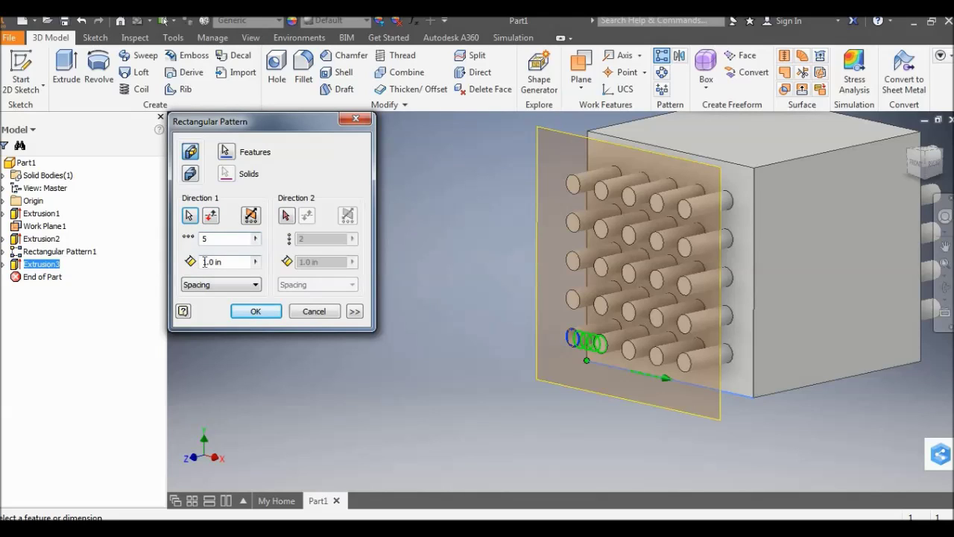
pyautogui.doubleClick(206, 262)
pyautogui.write('4')
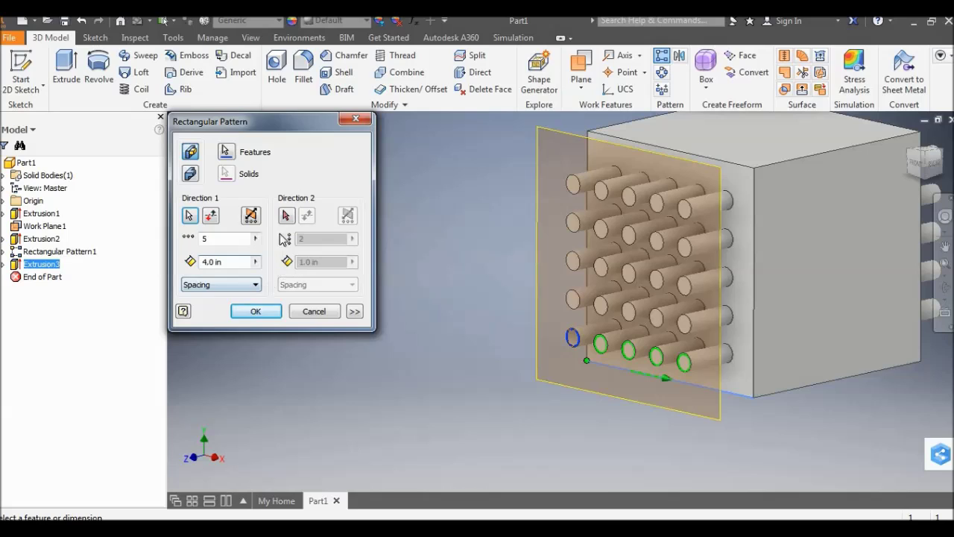
# - Set the bore pattern's second direction upward along the face's left vertical edge with 5 instances spaced 4 in, and create the pattern
pyautogui.click(287, 216)
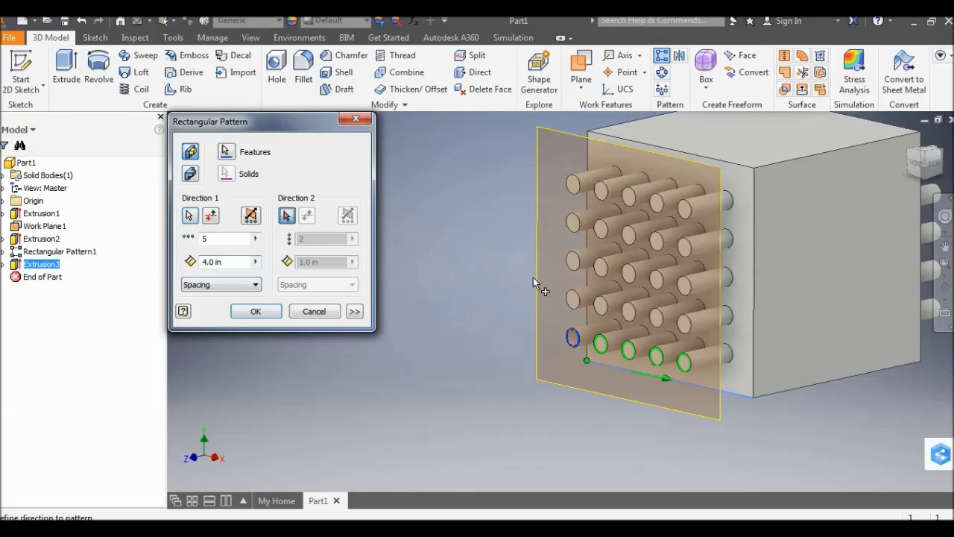
pyautogui.click(587, 291)
pyautogui.click(307, 216)
pyautogui.doubleClick(301, 240)
pyautogui.write('5')
pyautogui.press('Tab')
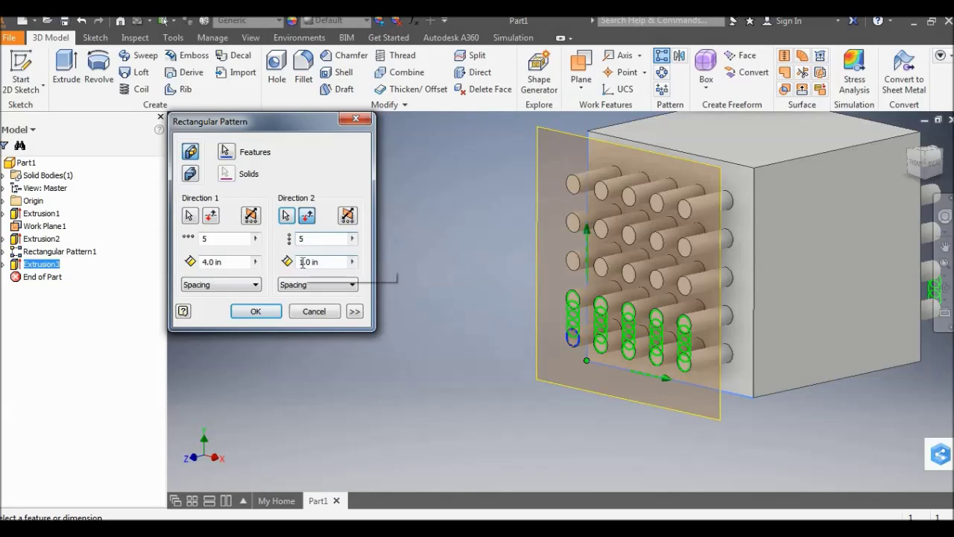
pyautogui.write('4')
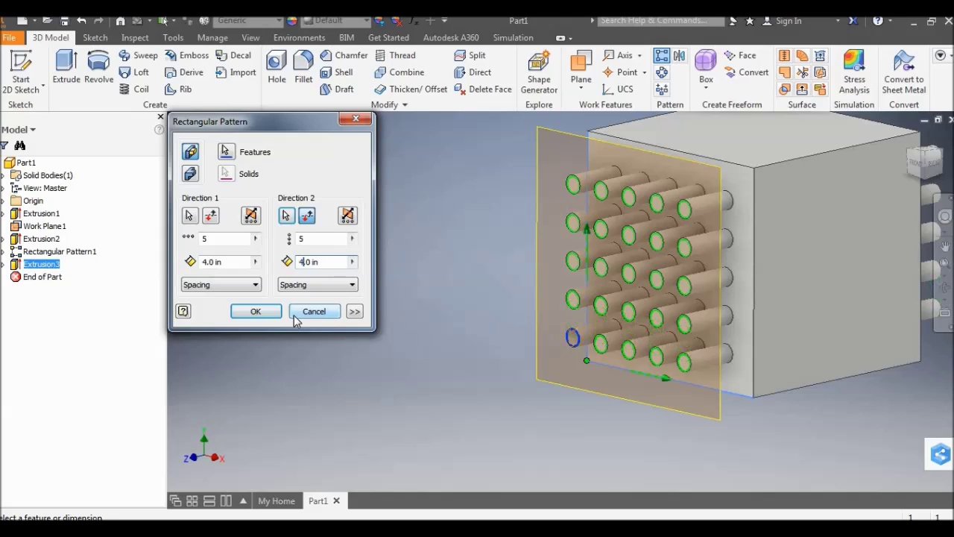
pyautogui.click(270, 314)
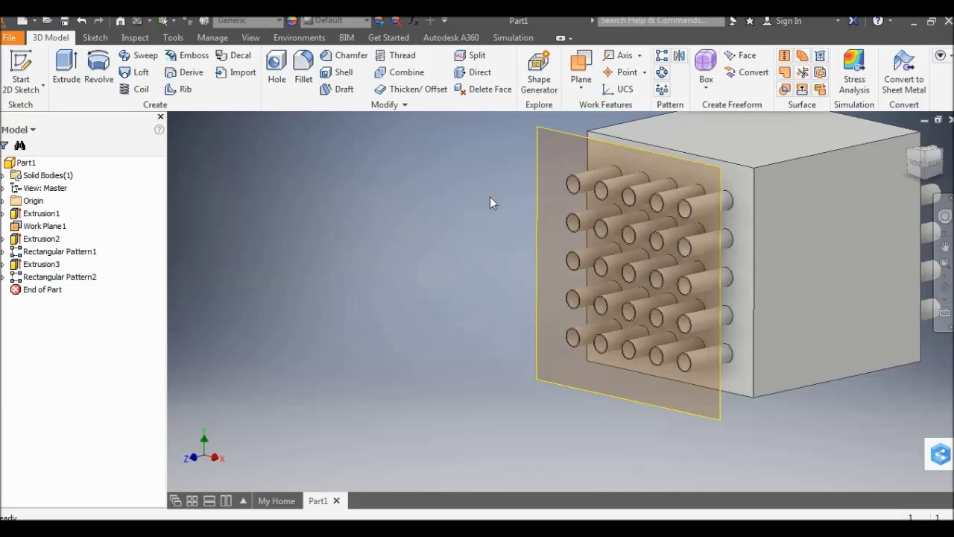
pyautogui.scroll(-3, 490, 196)
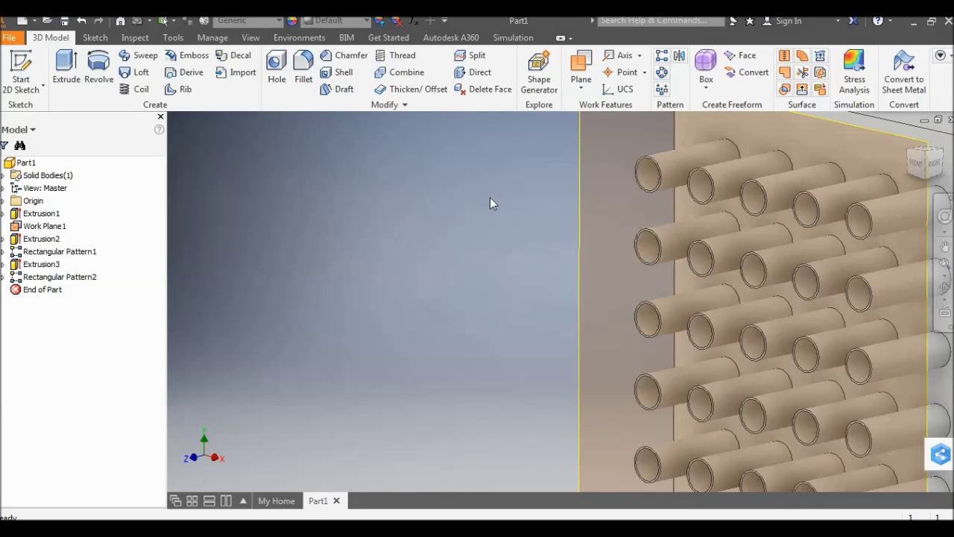